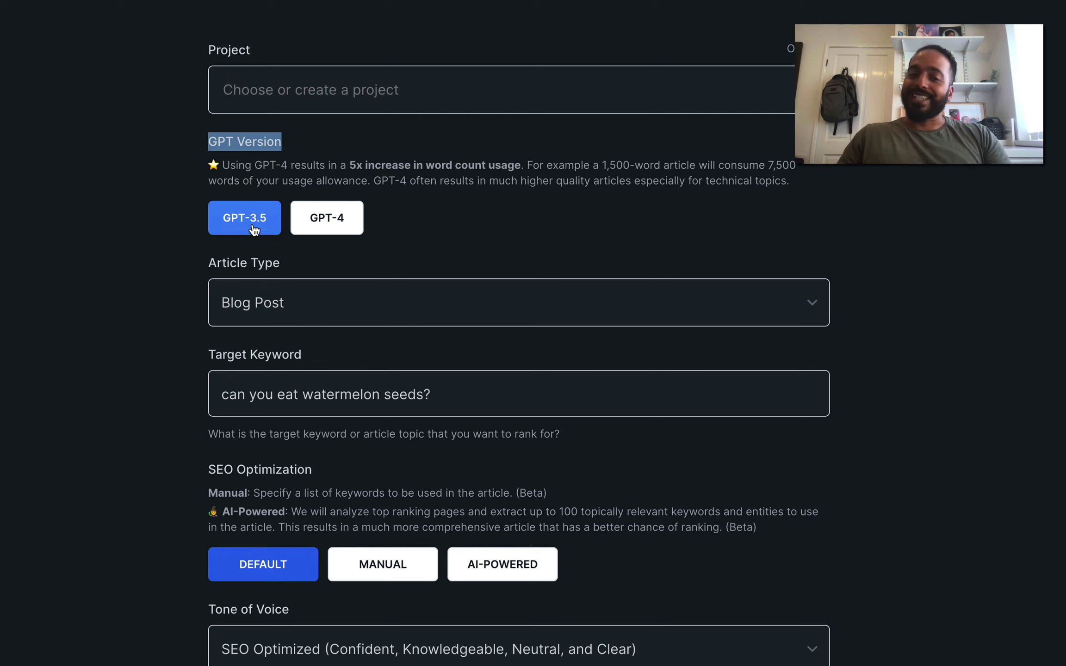
Review the GPT version word-usage note, the available article types and the target keyword, keeping Blog Post as the article type
left_click_drag(351, 168, 526, 160)
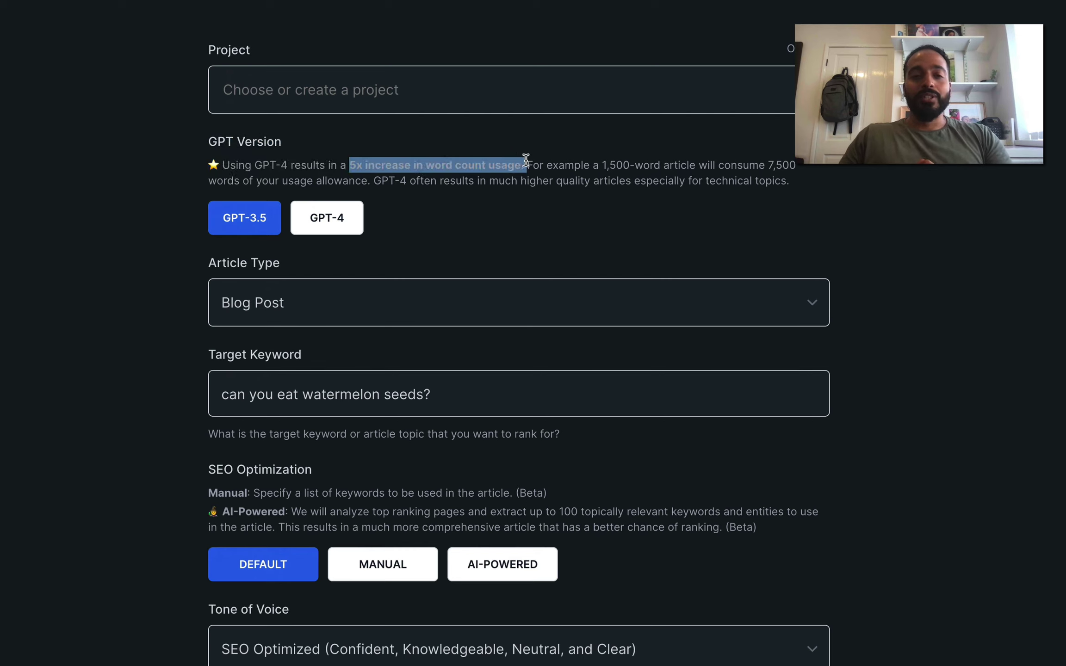
left_click(528, 184)
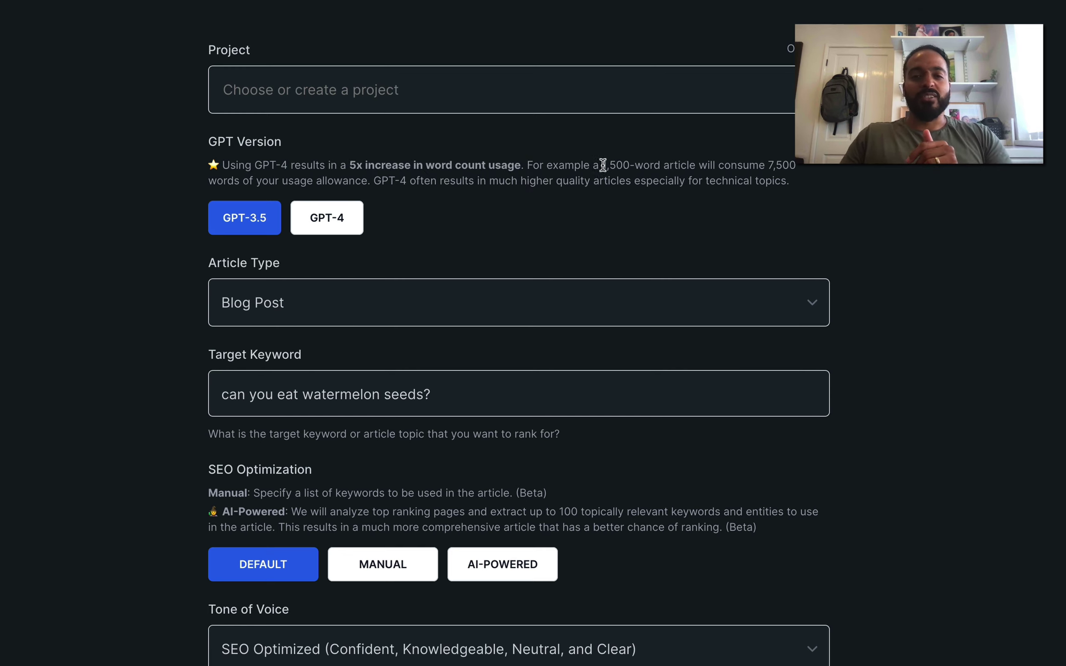
left_click_drag(602, 166, 632, 164)
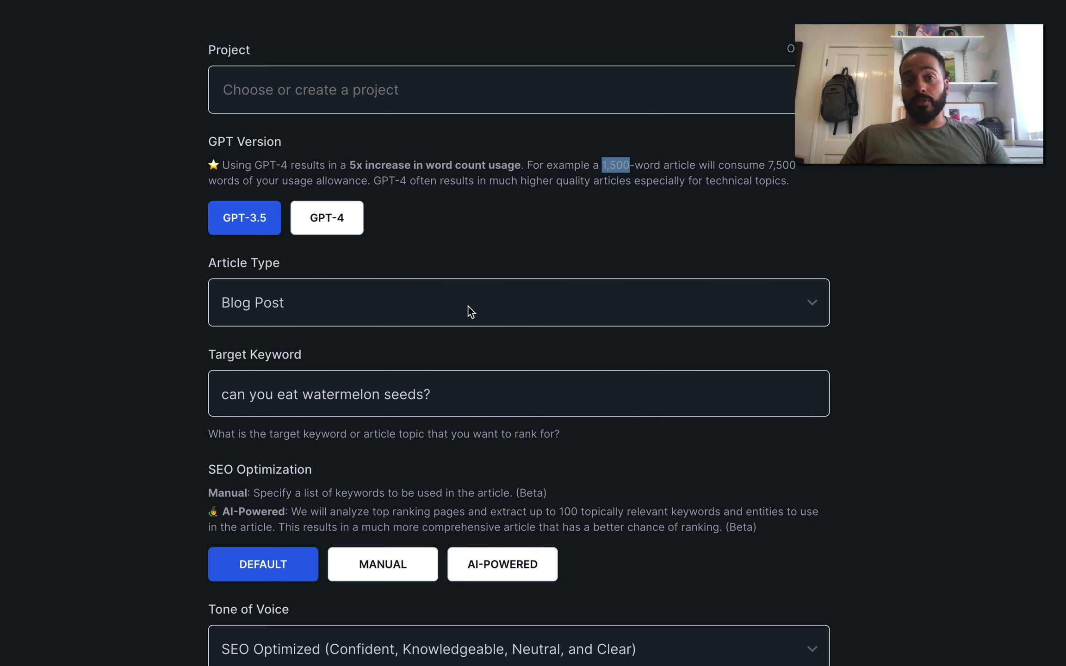
scroll(468, 306, "down", 5)
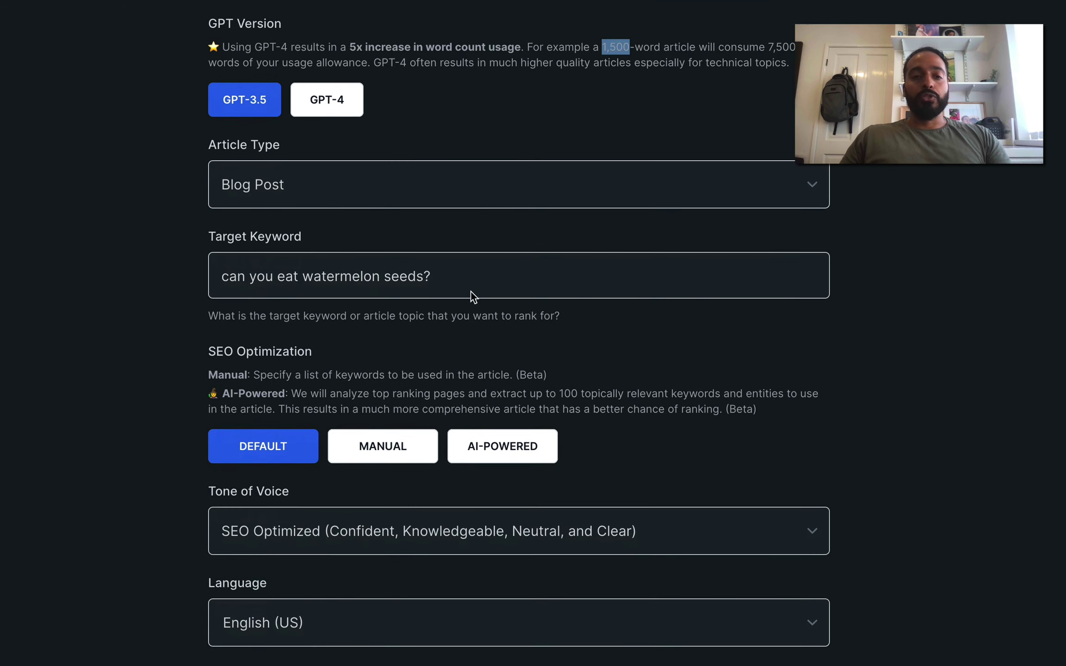
left_click(436, 189)
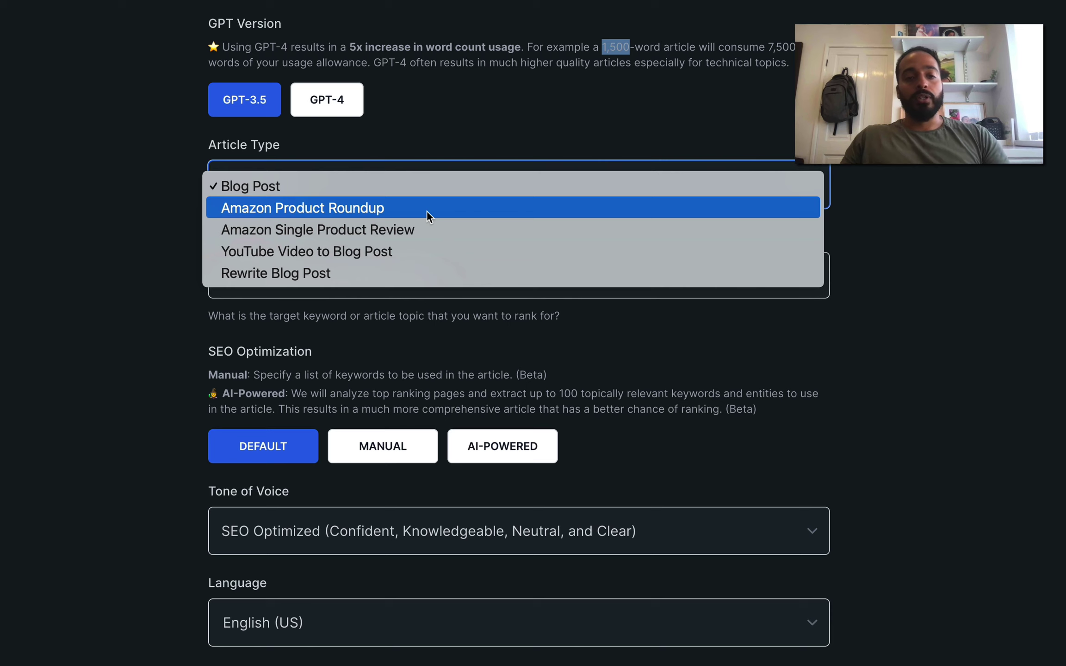
left_click(406, 192)
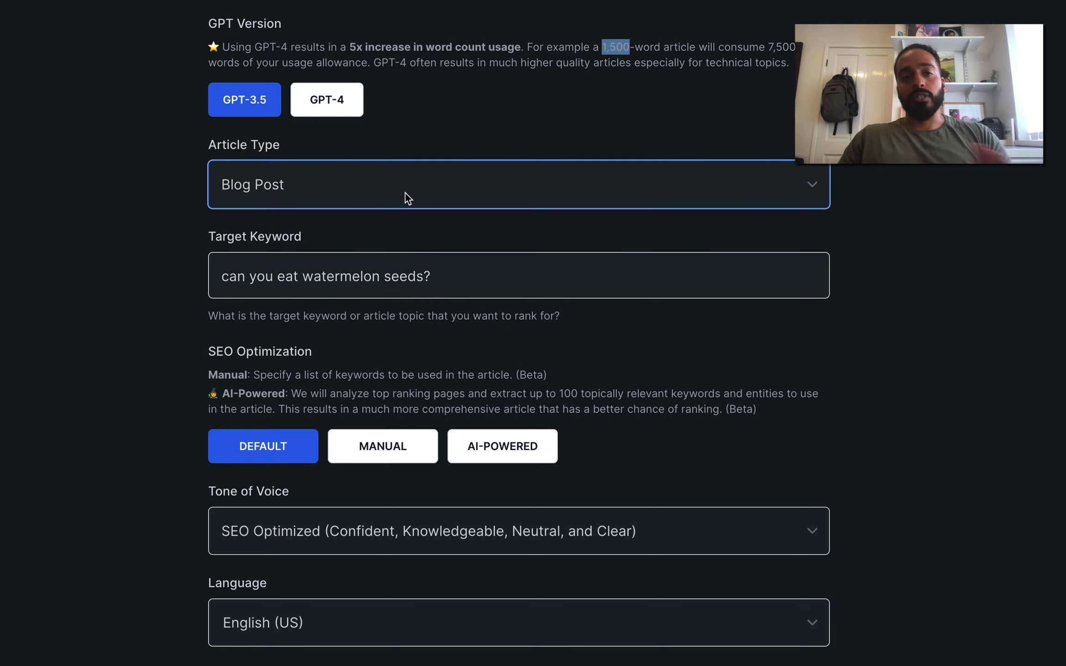
triple_click(448, 277)
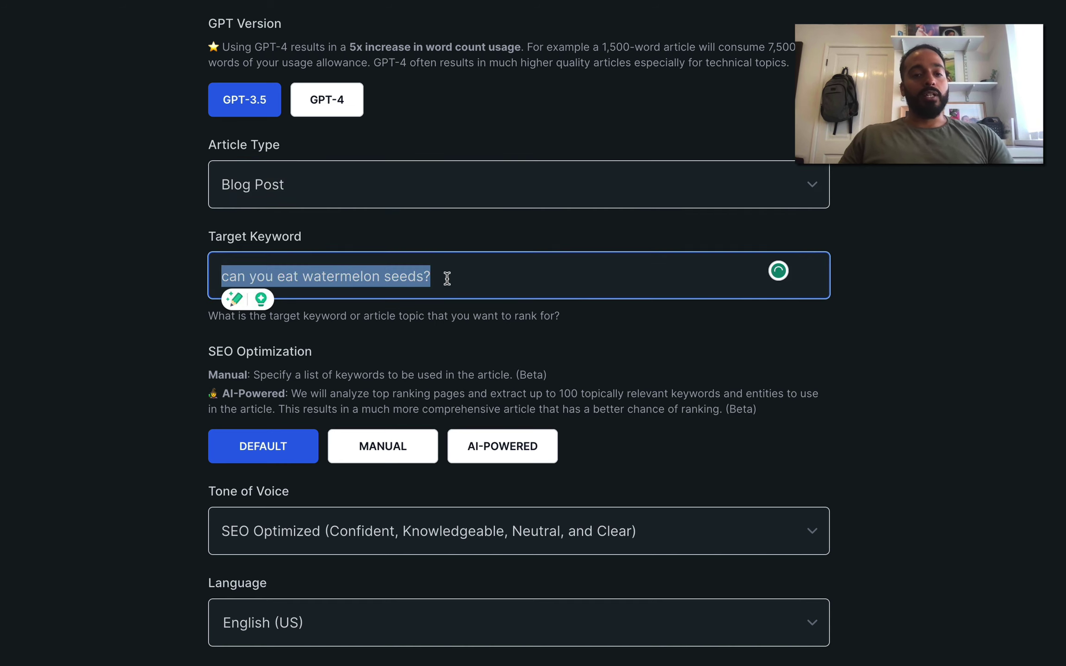
Set the article type to Amazon Product Roundup and look over its product, tracking ID and search URL fields
left_click(417, 187)
left_click(410, 211)
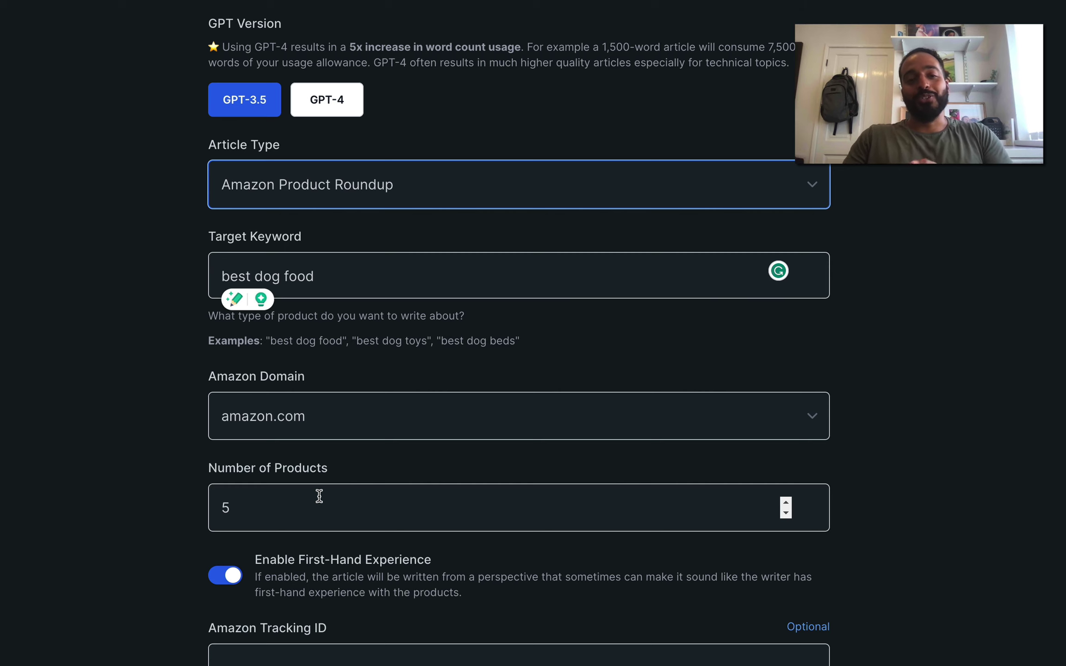
scroll(423, 541, "down", 3)
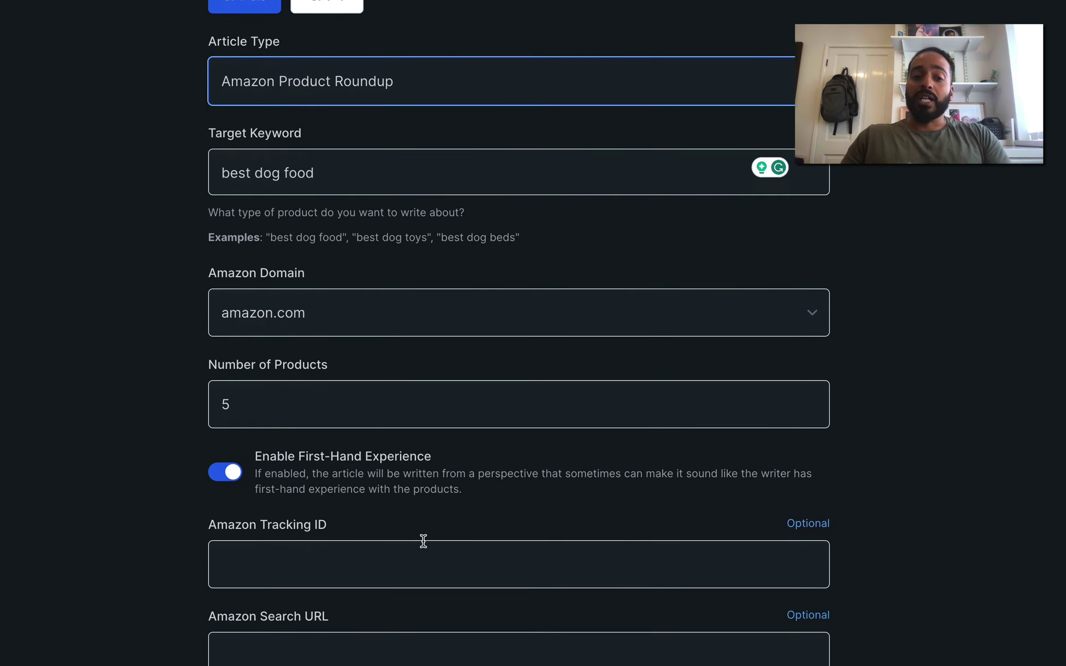
left_click(419, 557)
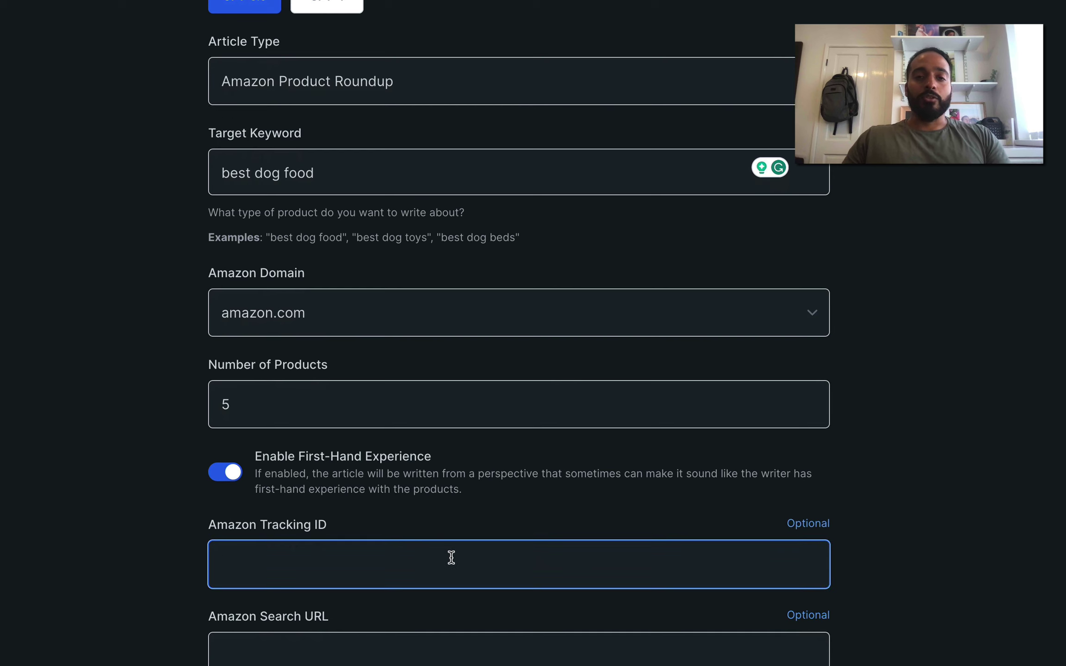
scroll(450, 557, "down", 1)
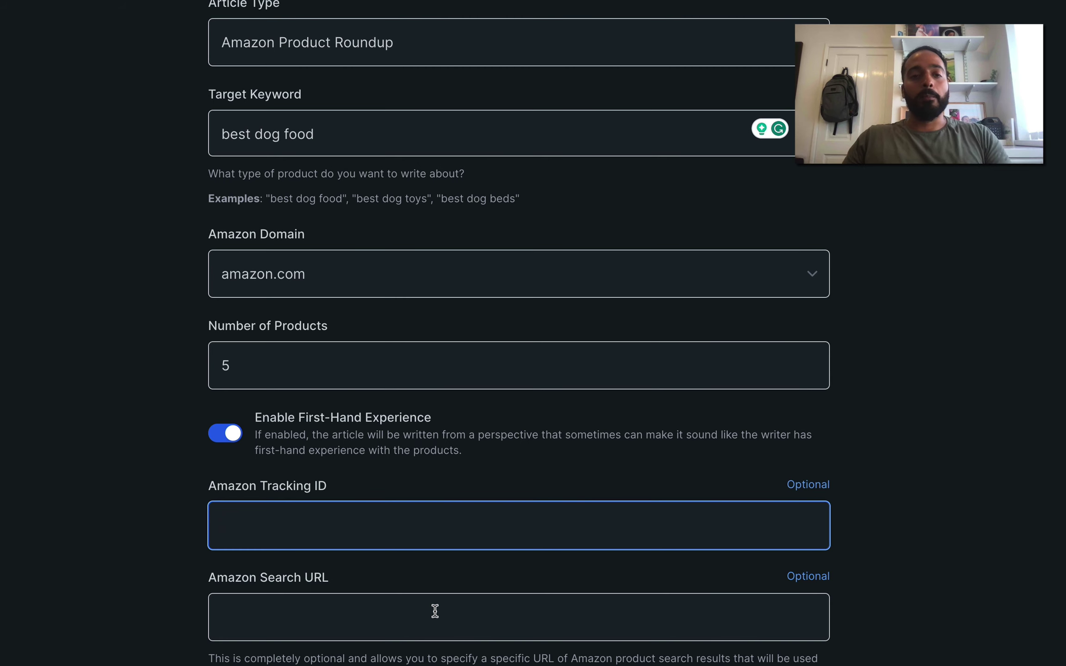
Set the article type to Amazon Single Product Review and examine its URL, keyword and First-Hand Experience settings
scroll(516, 139, "up", 2)
left_click(515, 139)
left_click(498, 166)
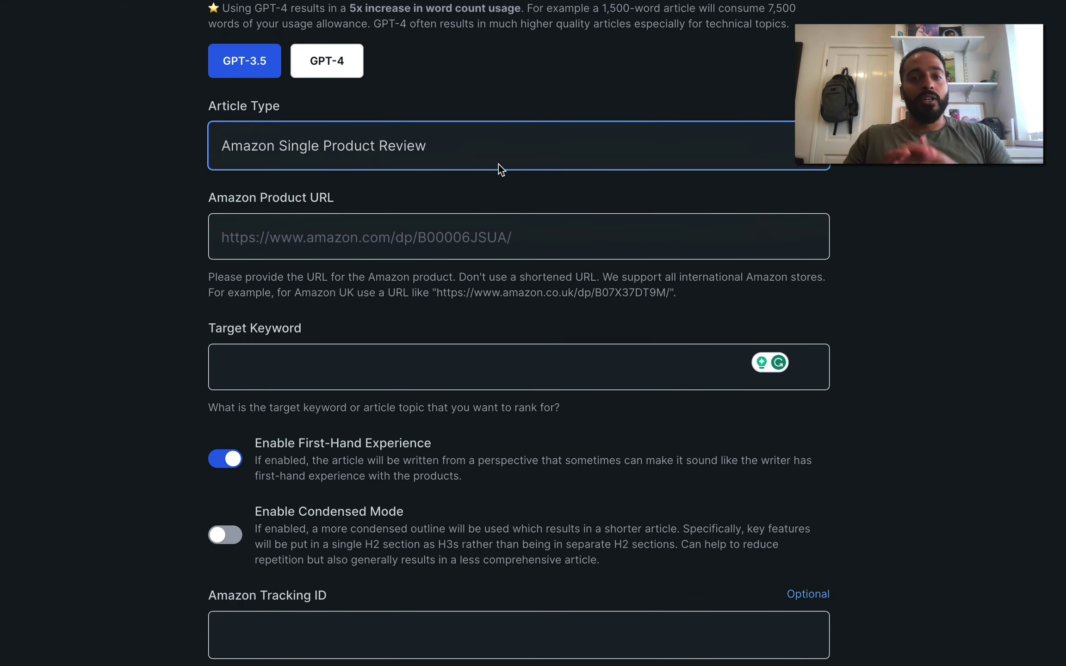
left_click(467, 240)
left_click(462, 370)
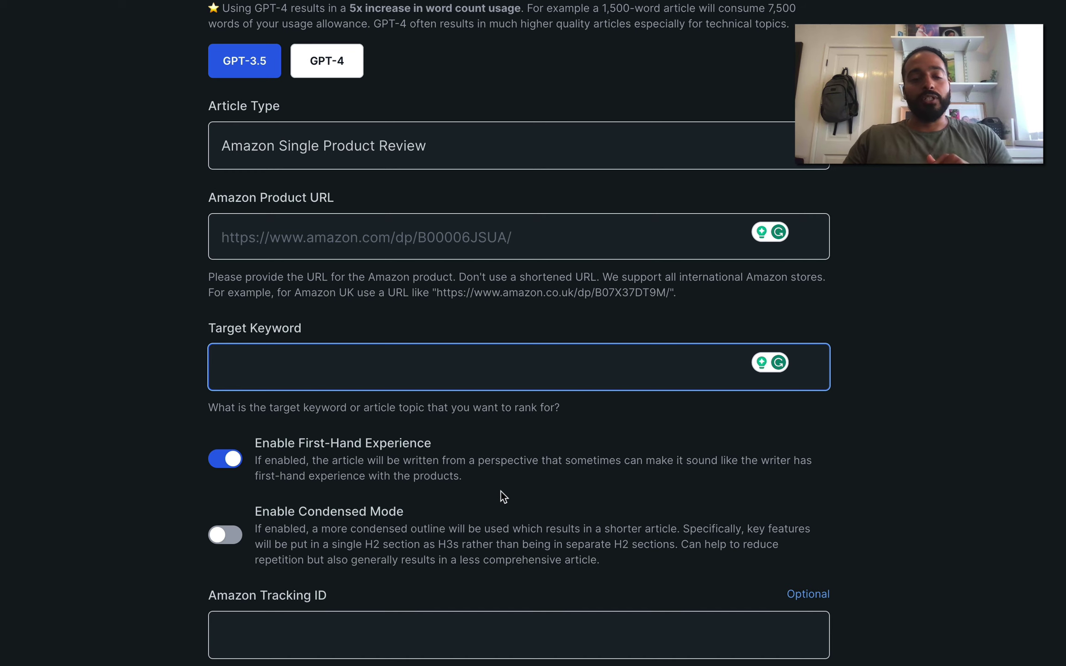
scroll(500, 492, "down", 3)
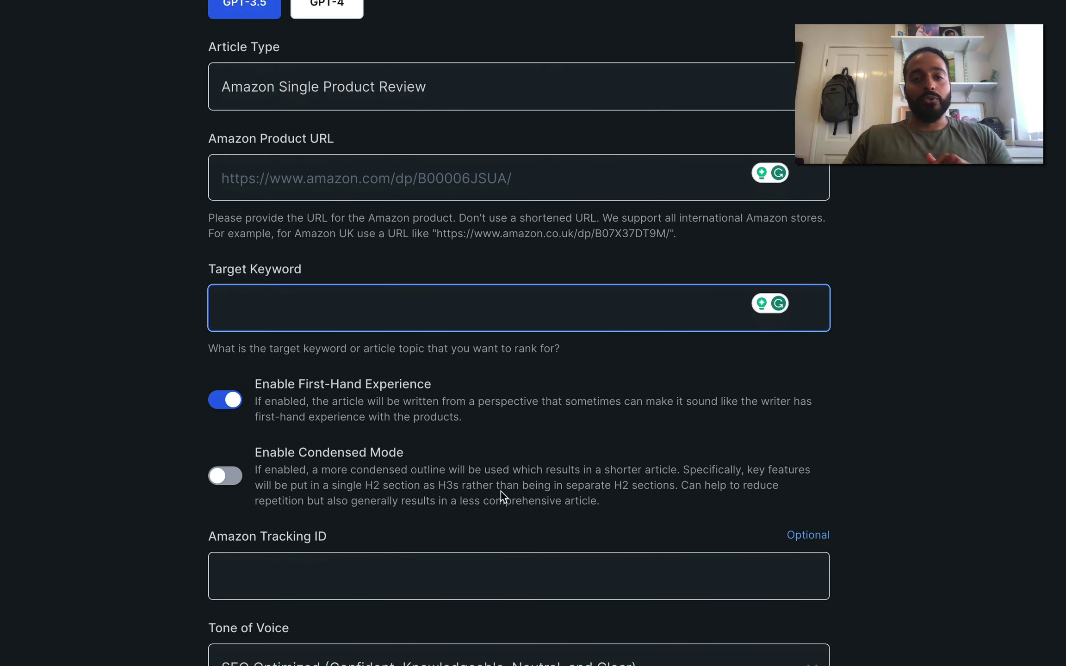
scroll(501, 491, "down", 2)
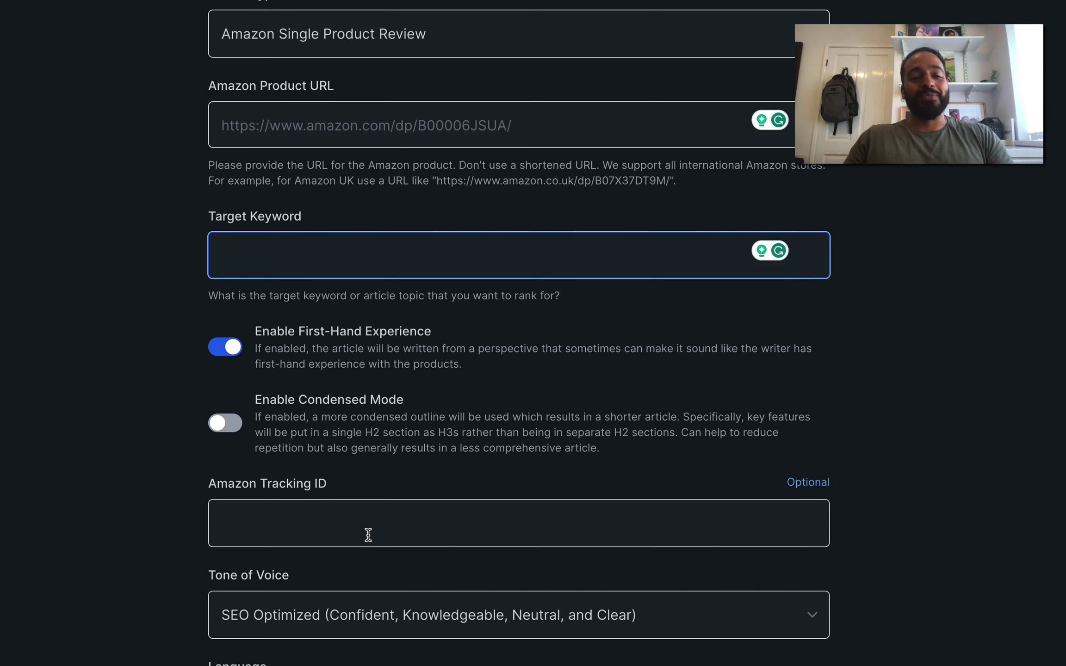
left_click_drag(462, 364, 255, 349)
left_click(307, 349)
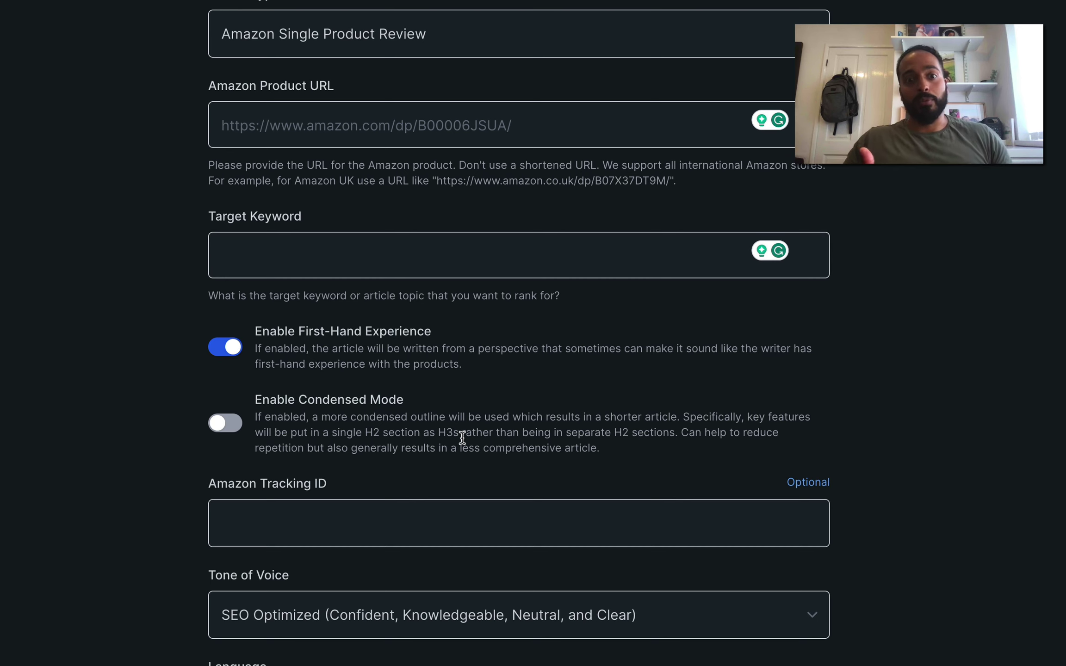
Set the article type back to Blog Post after checking the other available types
scroll(462, 437, "up", 2)
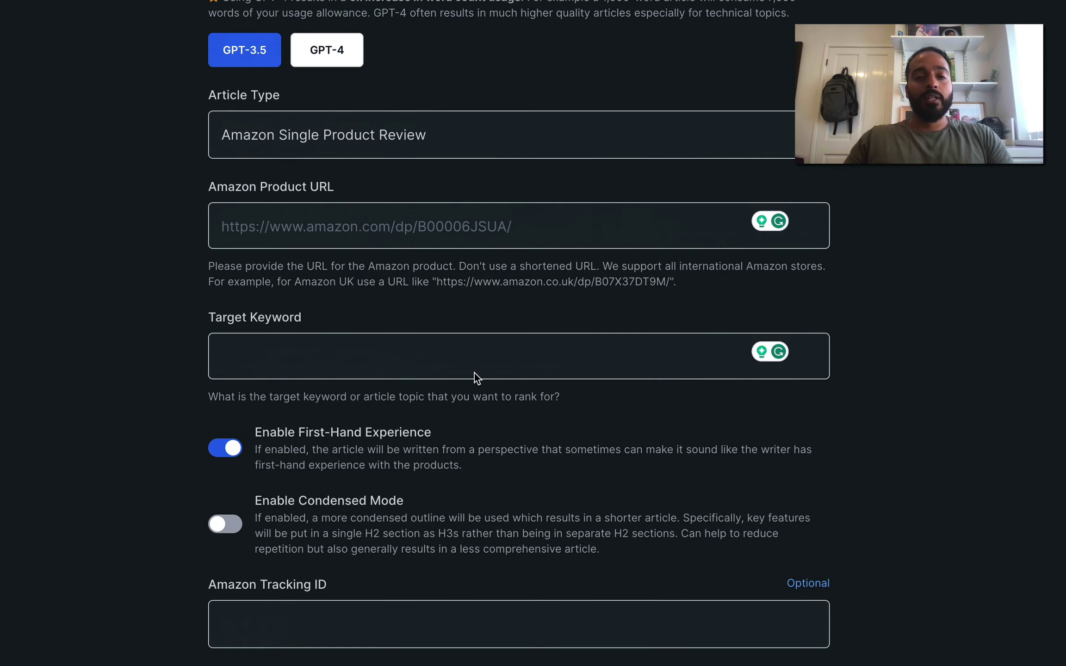
left_click(522, 144)
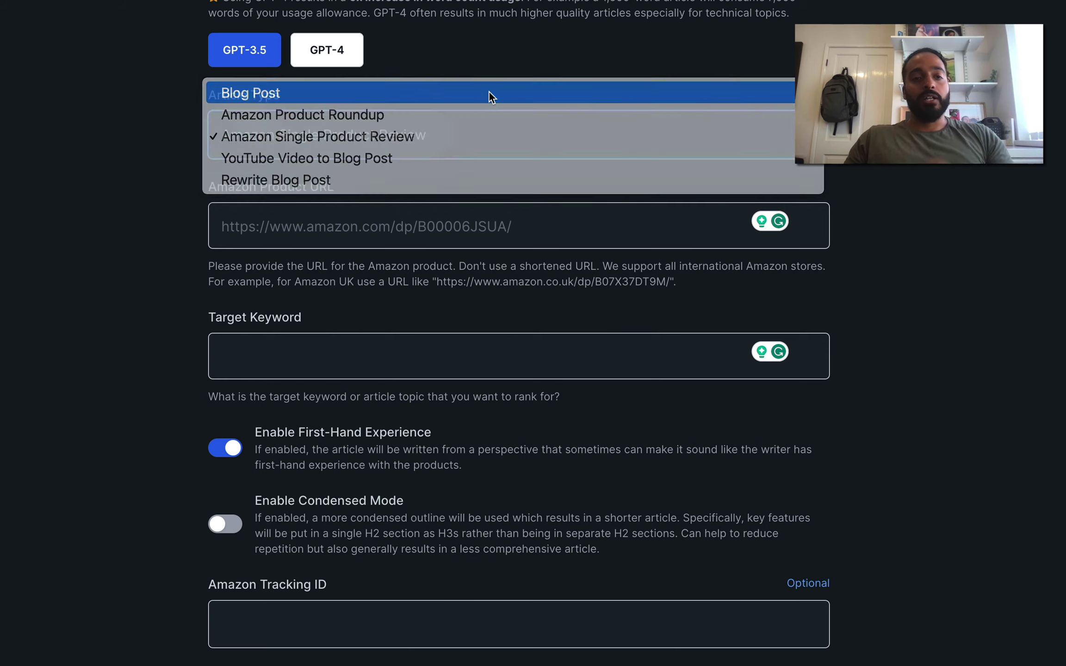
left_click(489, 92)
left_click(449, 137)
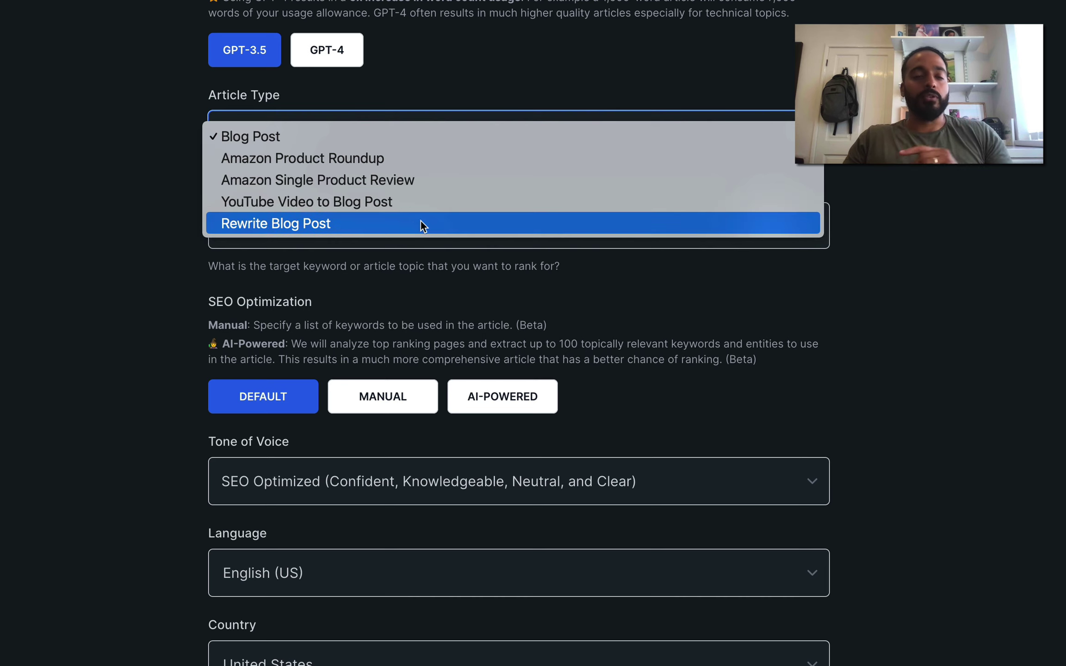
left_click(457, 134)
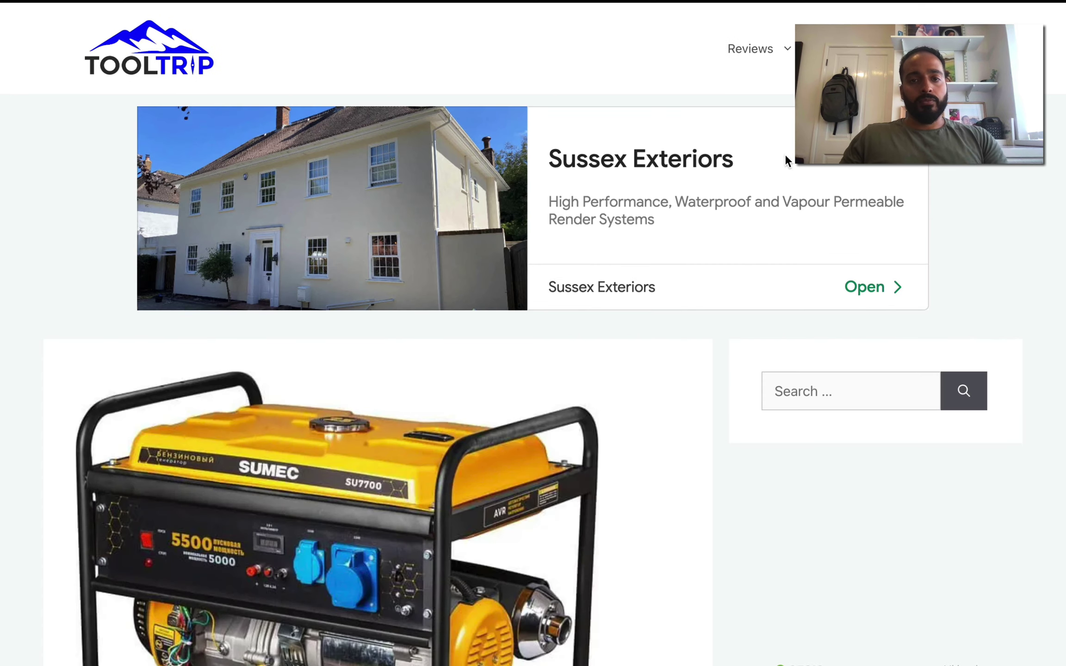
Read through the ToolTrip article on plugging a generator into an extension cord, checking its title, sections and precautions list
scroll(970, 231, "down", 8)
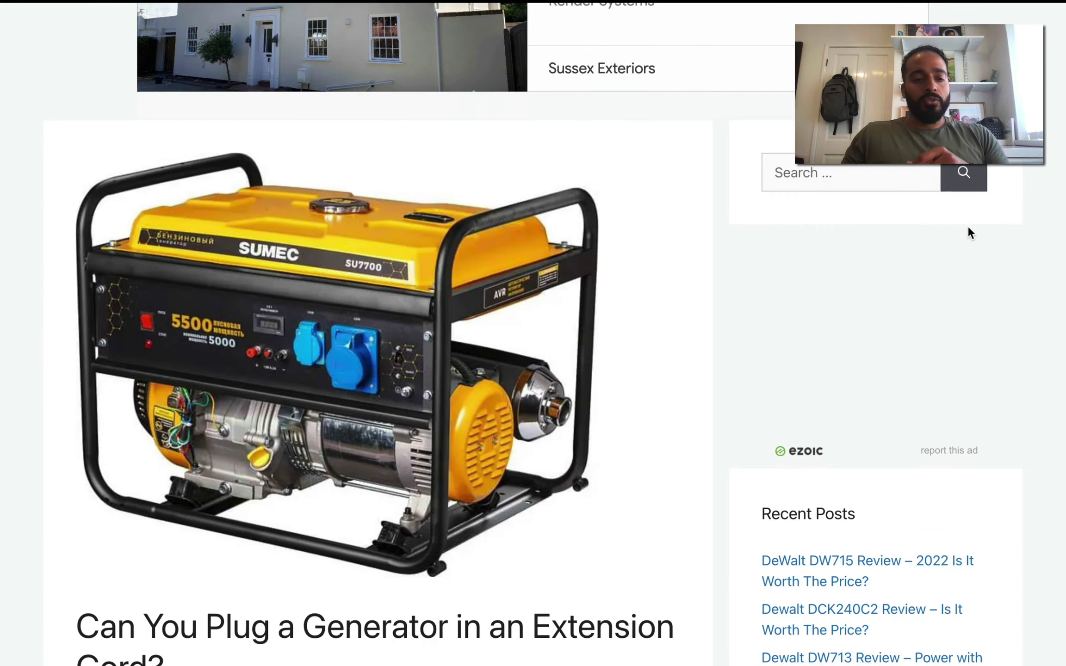
left_click_drag(127, 533, 83, 502)
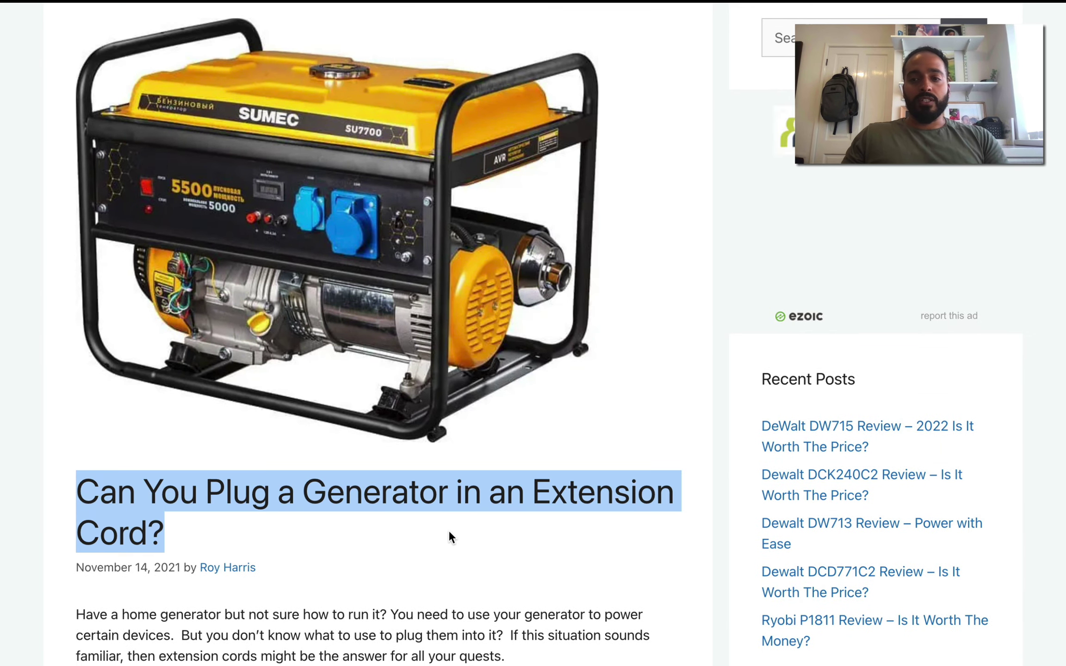
scroll(448, 531, "down", 20)
scroll(448, 531, "down", 15)
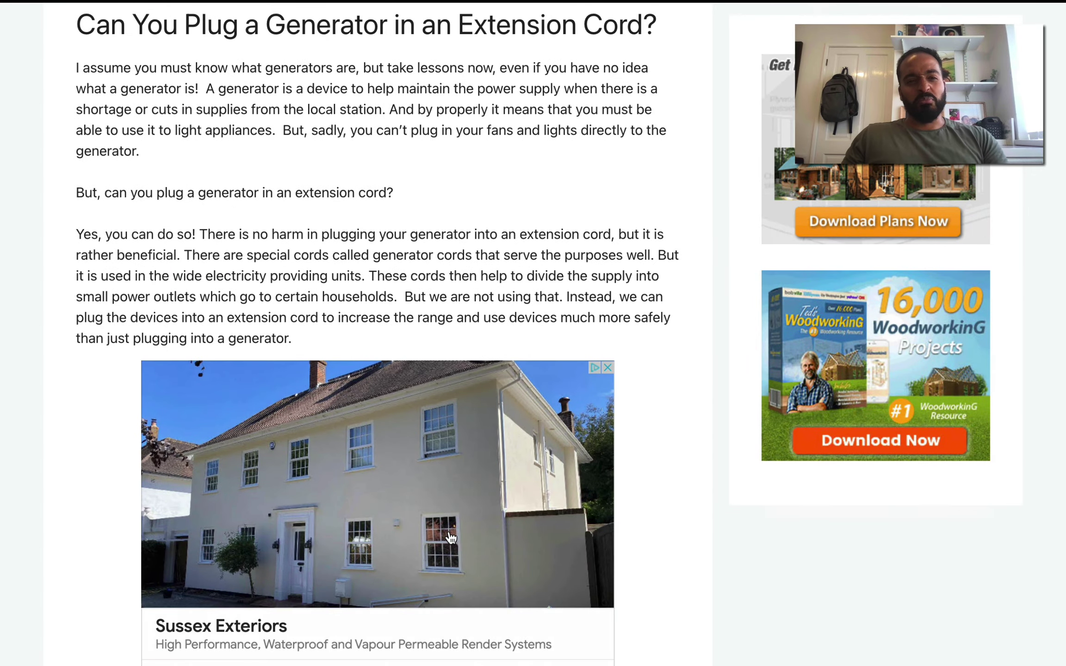
scroll(449, 537, "down", 15)
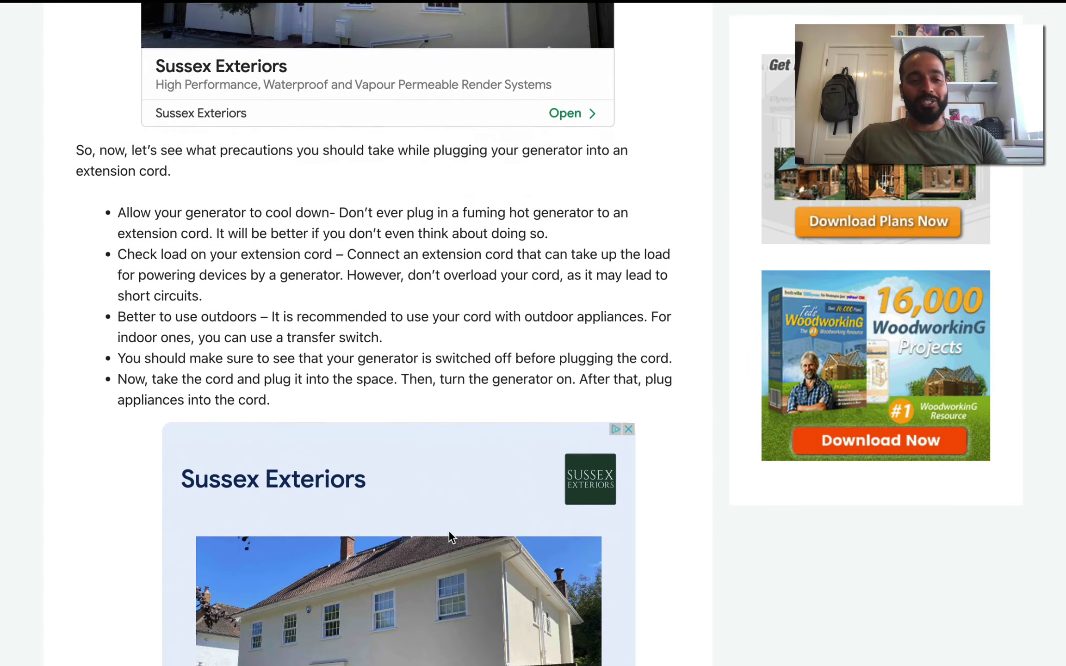
scroll(448, 535, "down", 12)
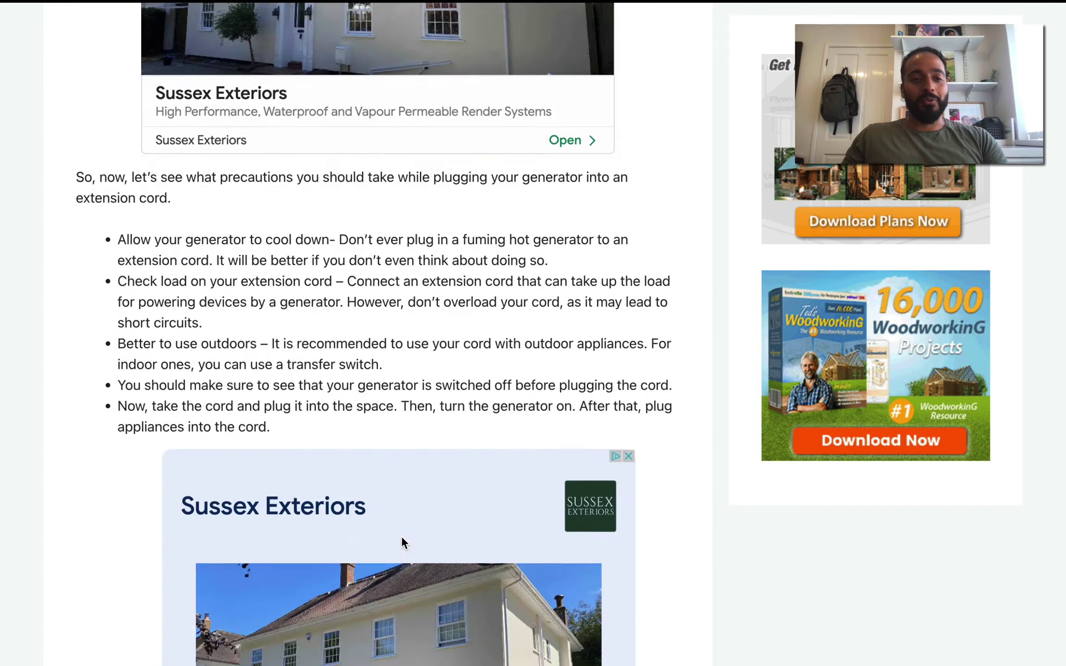
scroll(401, 535, "up", 20)
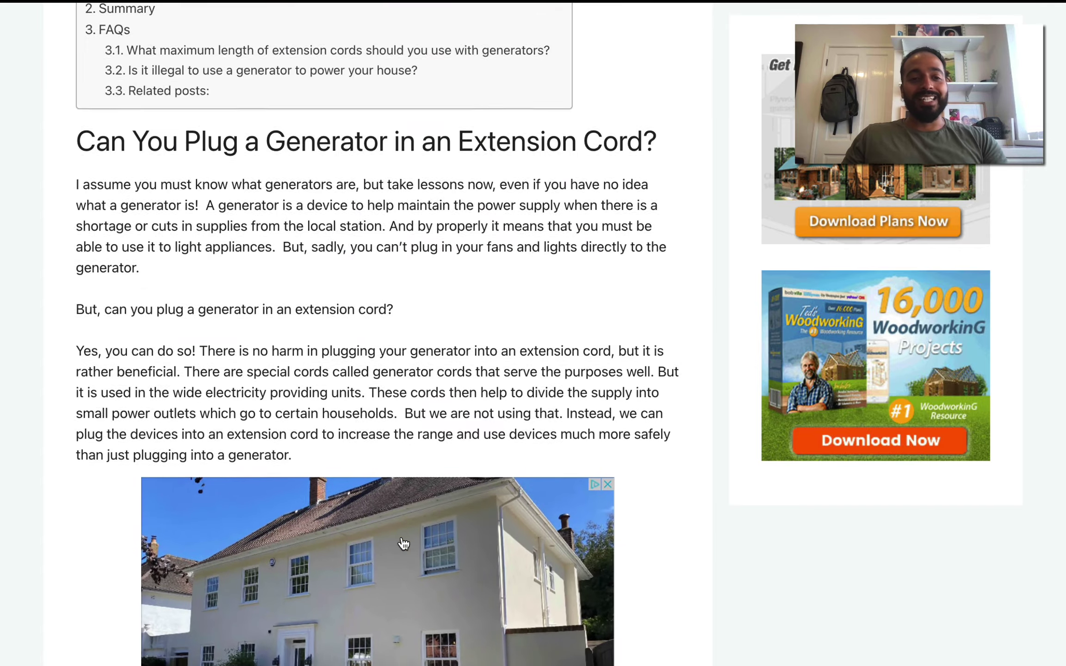
scroll(402, 535, "up", 10)
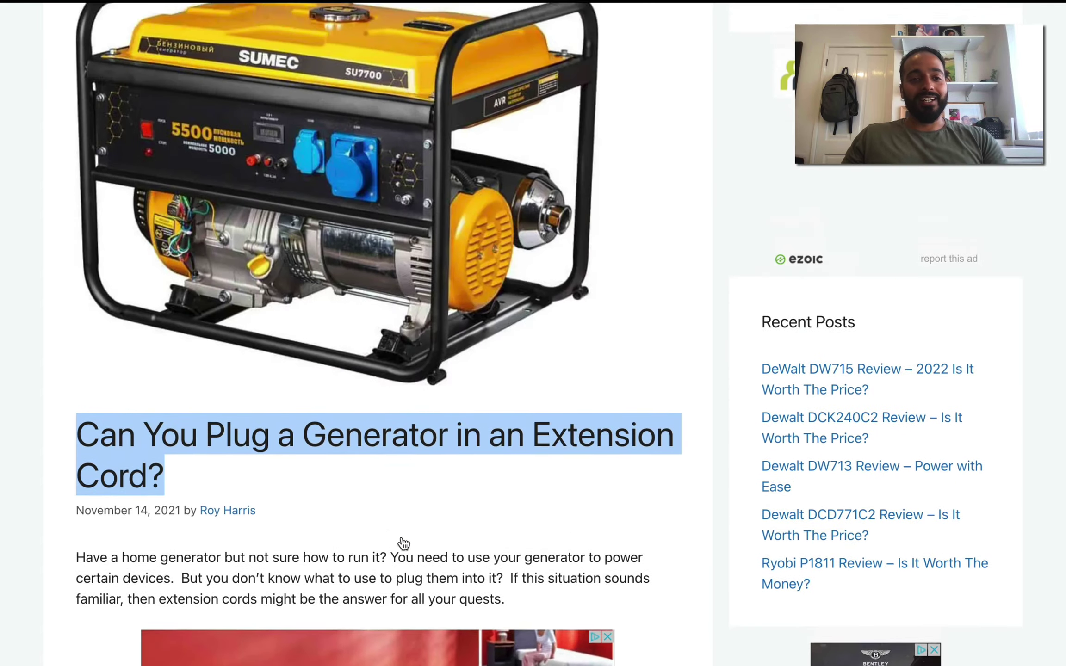
Copy the ToolTrip article's title and enter "Can You Plug a Generator in an Extension Cord" as the blog post's target keyword
left_click(120, 584)
left_click_drag(165, 582, 84, 547)
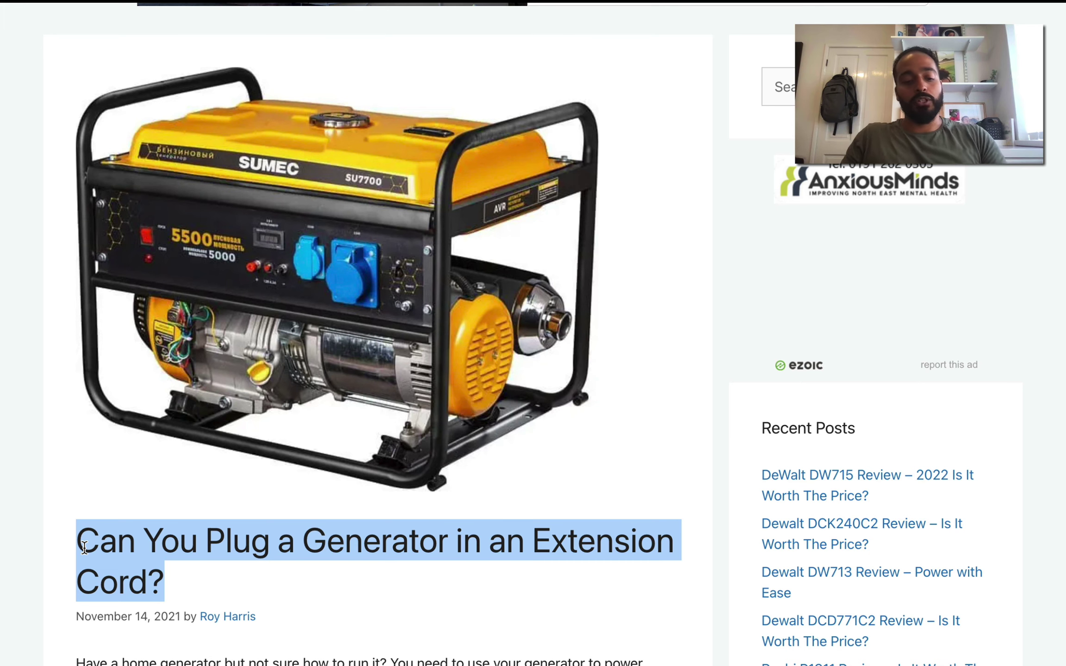
scroll(152, 373, "up", 6)
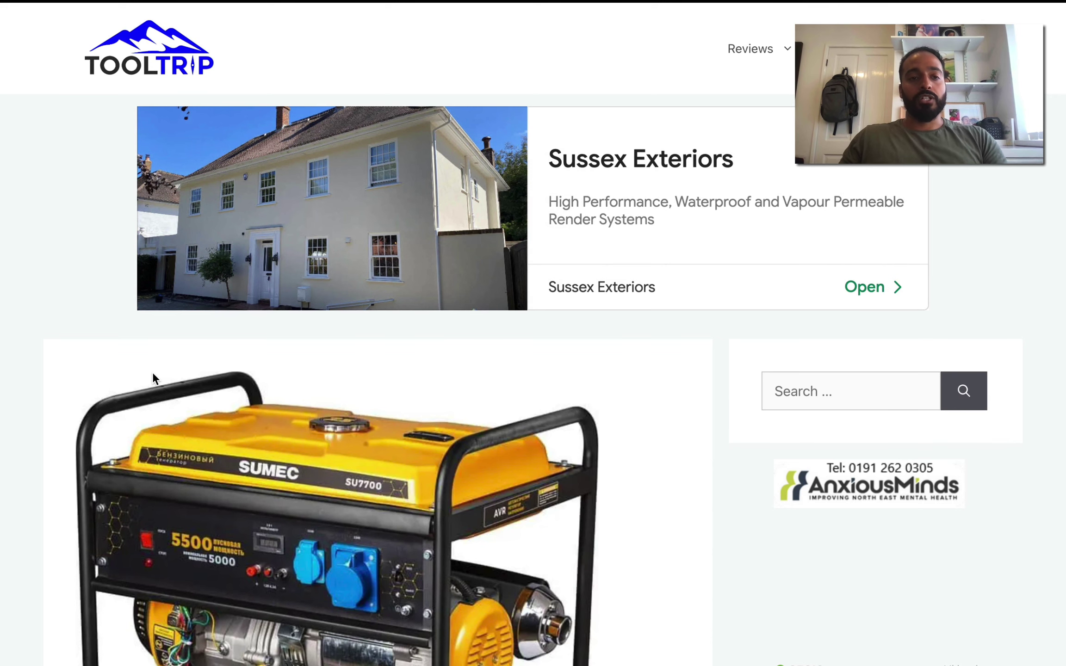
scroll(152, 373, "down", 6)
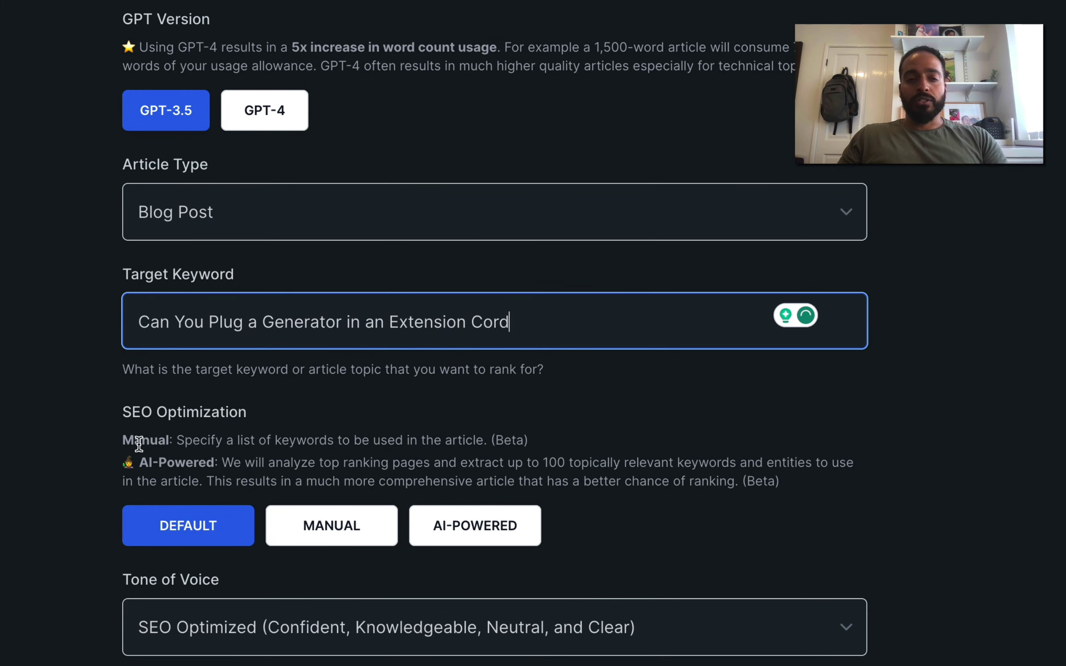
Set SEO optimization to AI-Powered and keep the tone of voice as SEO Optimized (Confident, Knowledgeable, Neutral, and Clear)
left_click(471, 532)
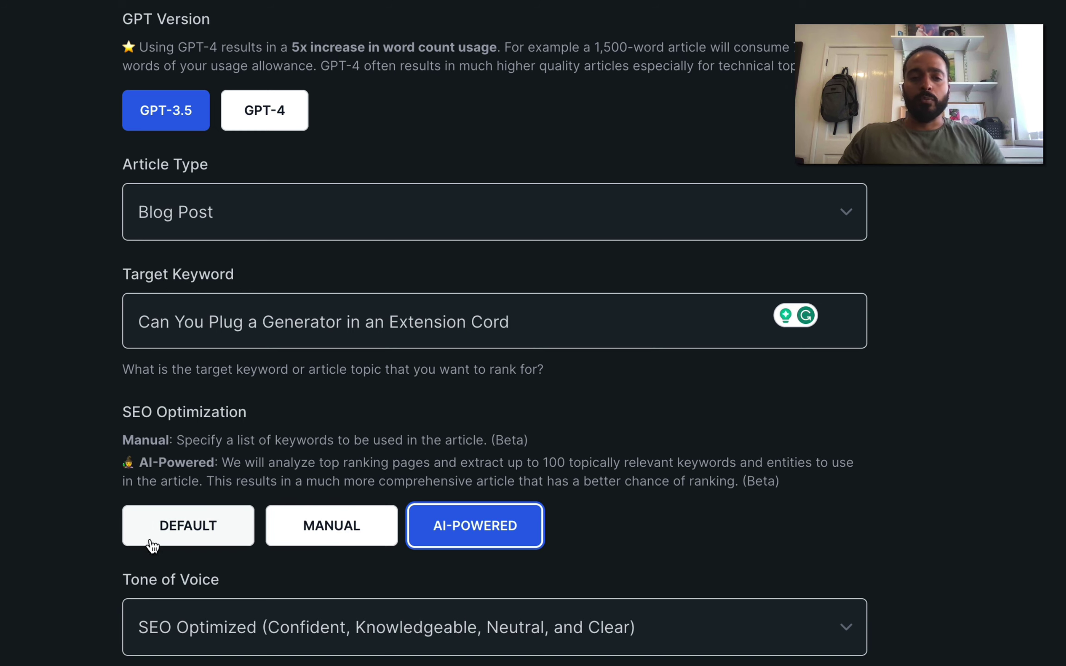
scroll(477, 542, "down", 2)
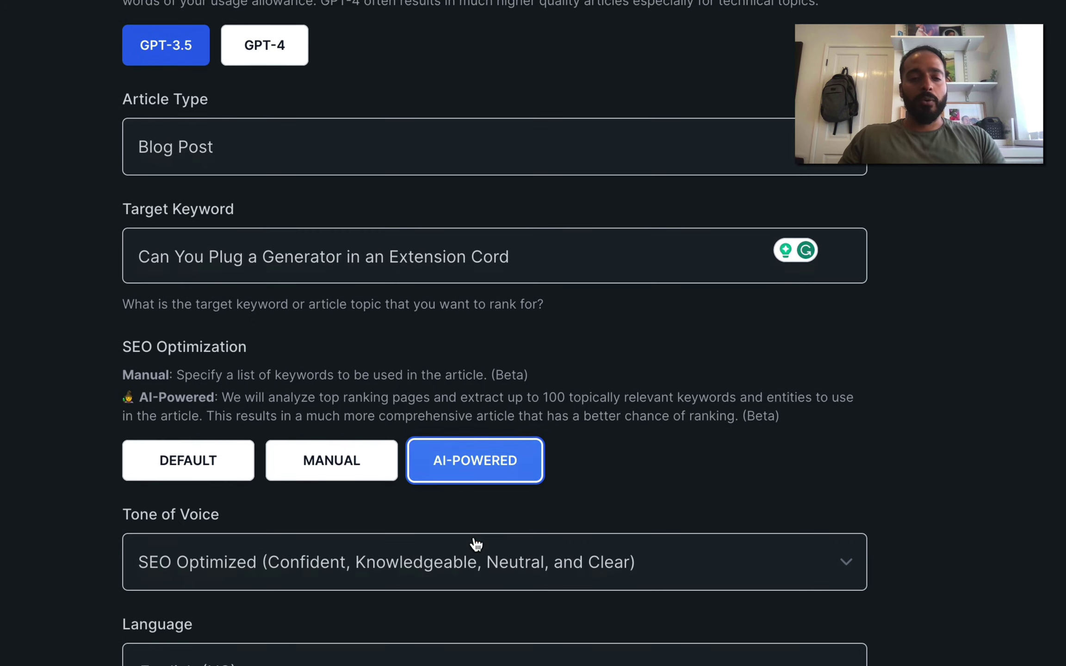
left_click(401, 558)
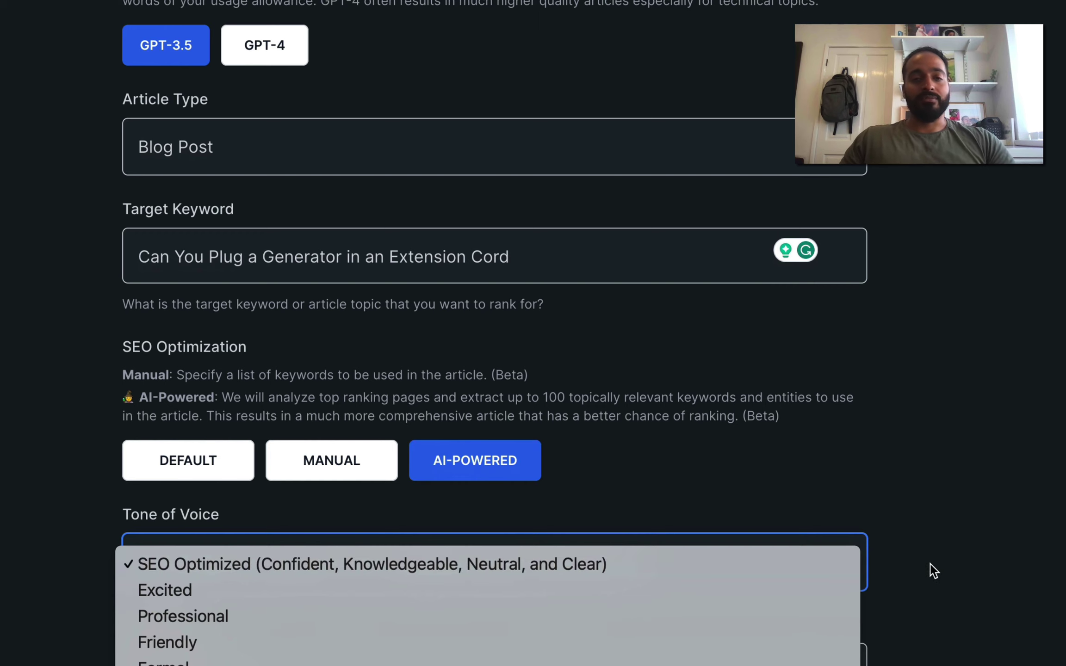
left_click(826, 566)
scroll(181, 495, "down", 5)
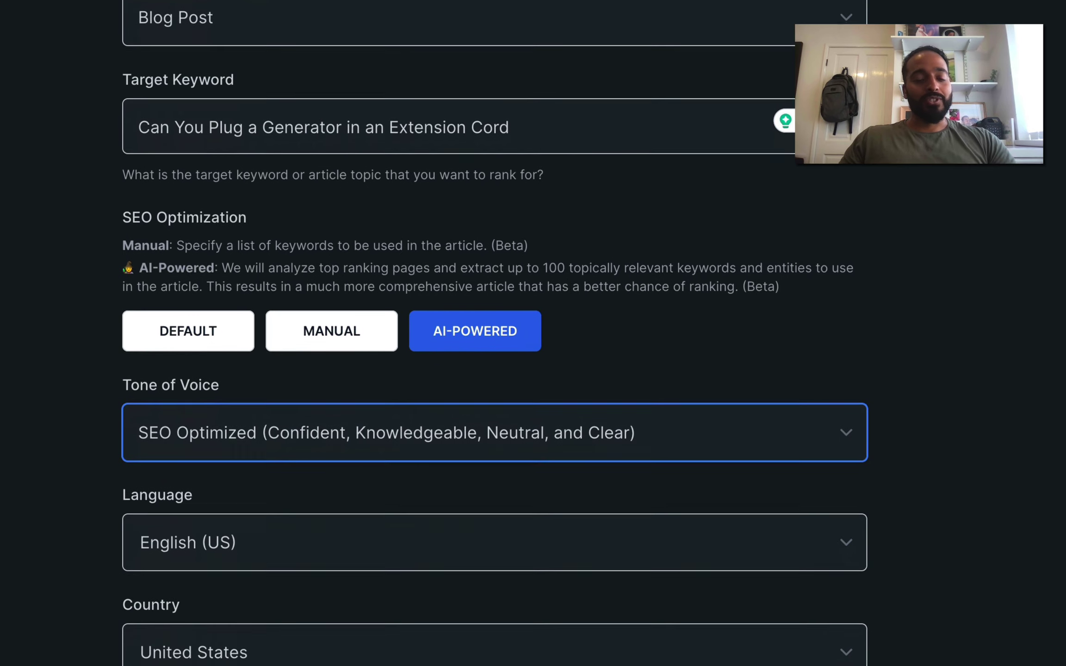
scroll(357, 562, "down", 2)
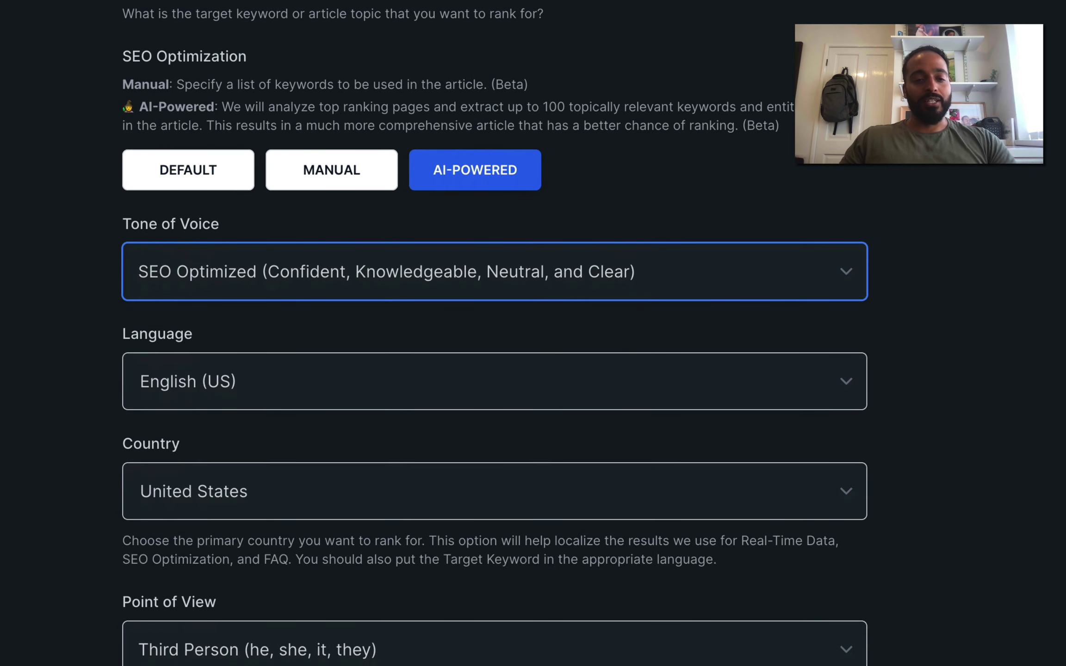
Check the available points of view and keep Third Person (he, she, it, they) for the article
scroll(495, 333, "down", 3)
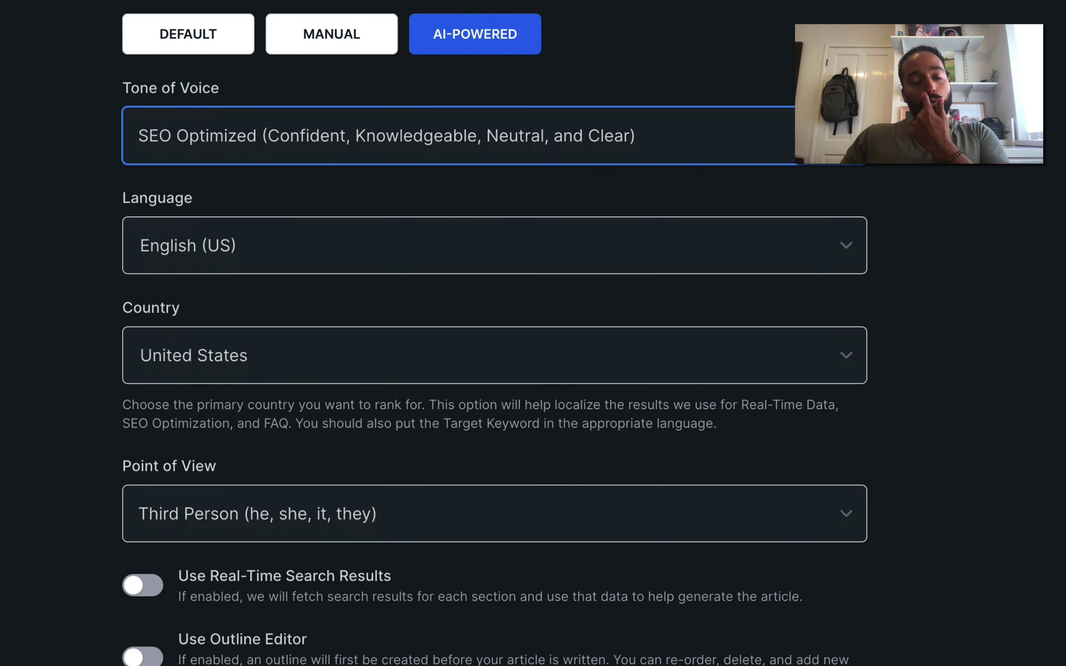
scroll(388, 444, "down", 5)
left_click(490, 238)
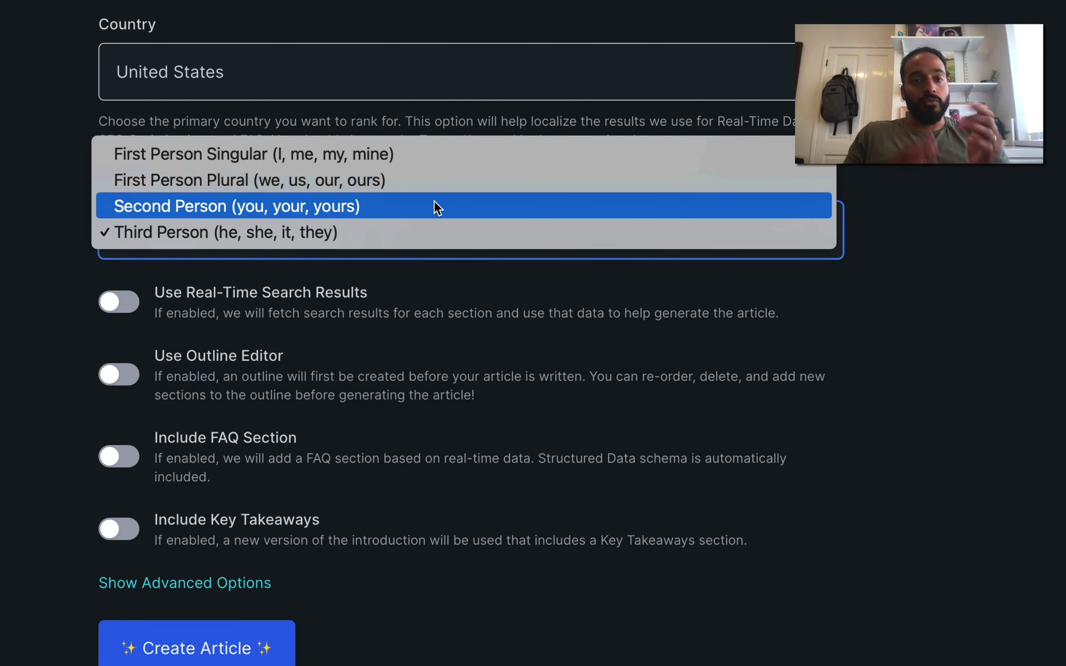
left_click(435, 229)
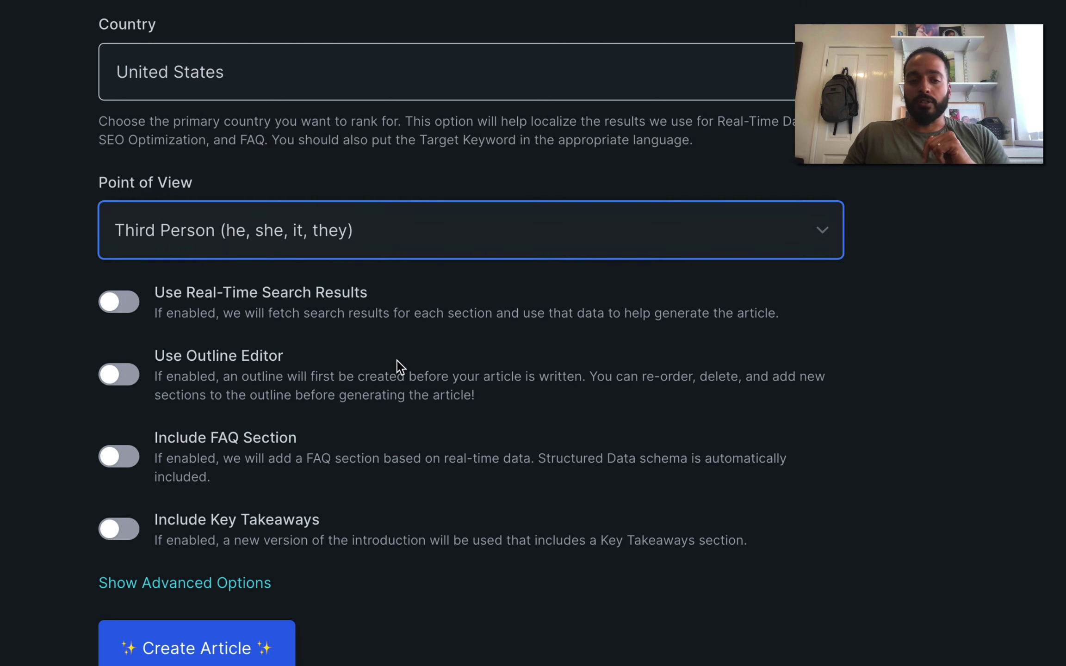
left_click(119, 301)
left_click(119, 301)
left_click(120, 376)
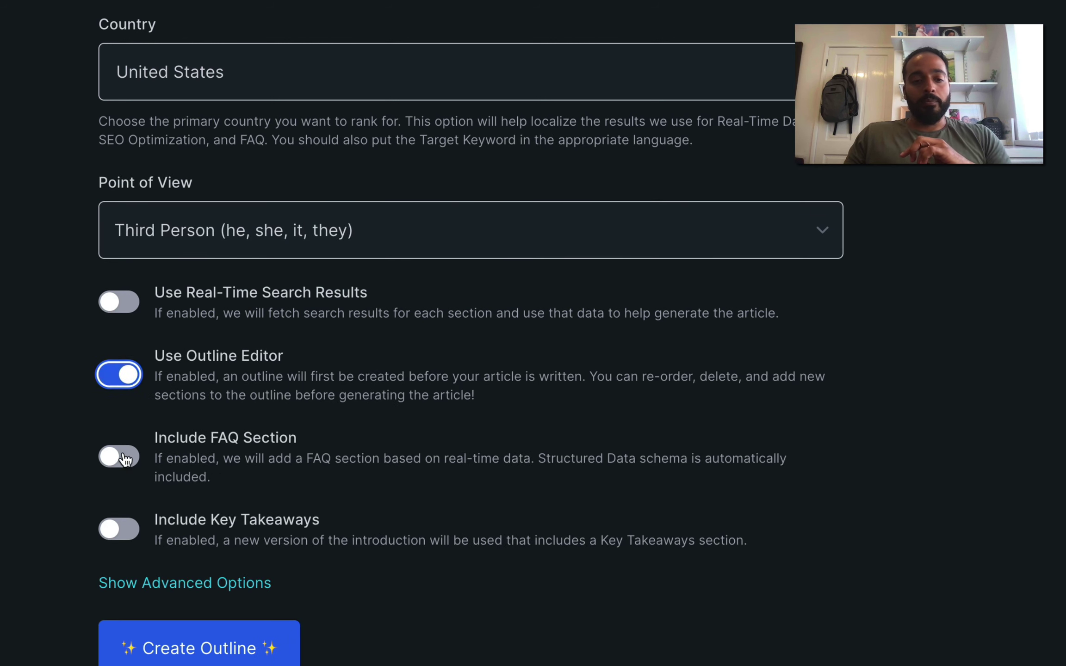
left_click(119, 457)
left_click(124, 523)
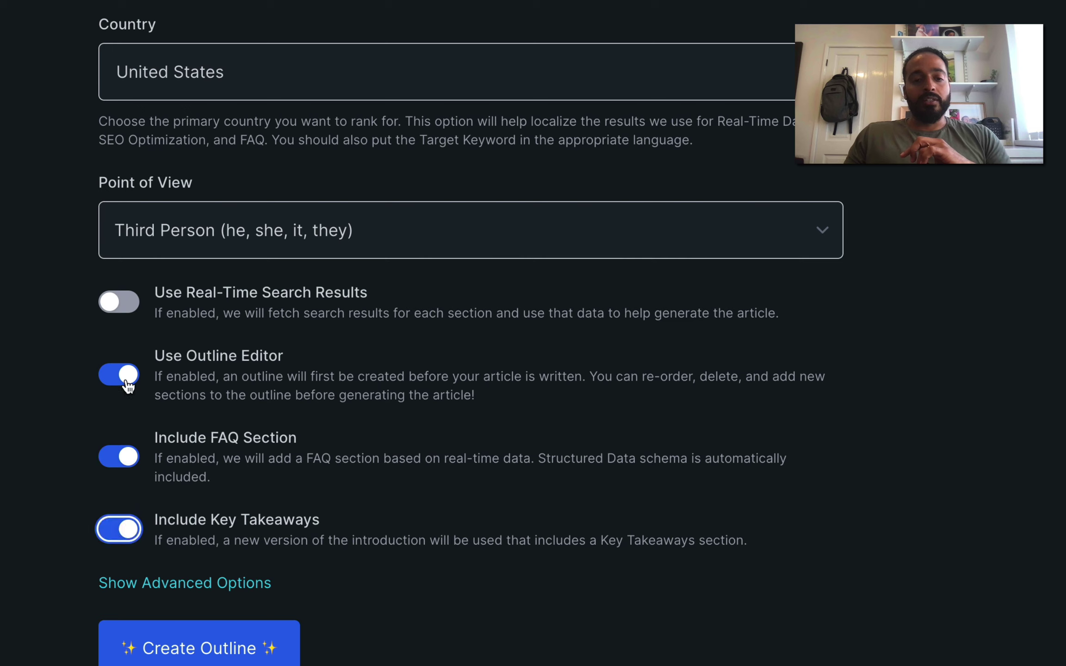
left_click(126, 382)
left_click(127, 459)
left_click(127, 536)
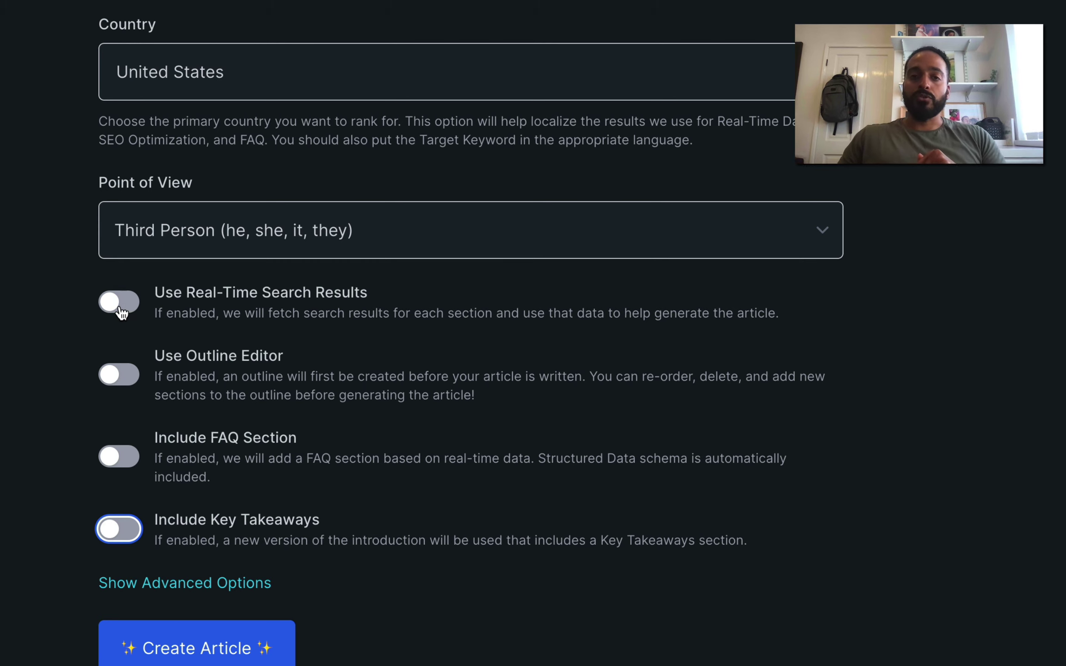
Enable the outline editor, the FAQ section and the key takeaways for the article
left_click(135, 379)
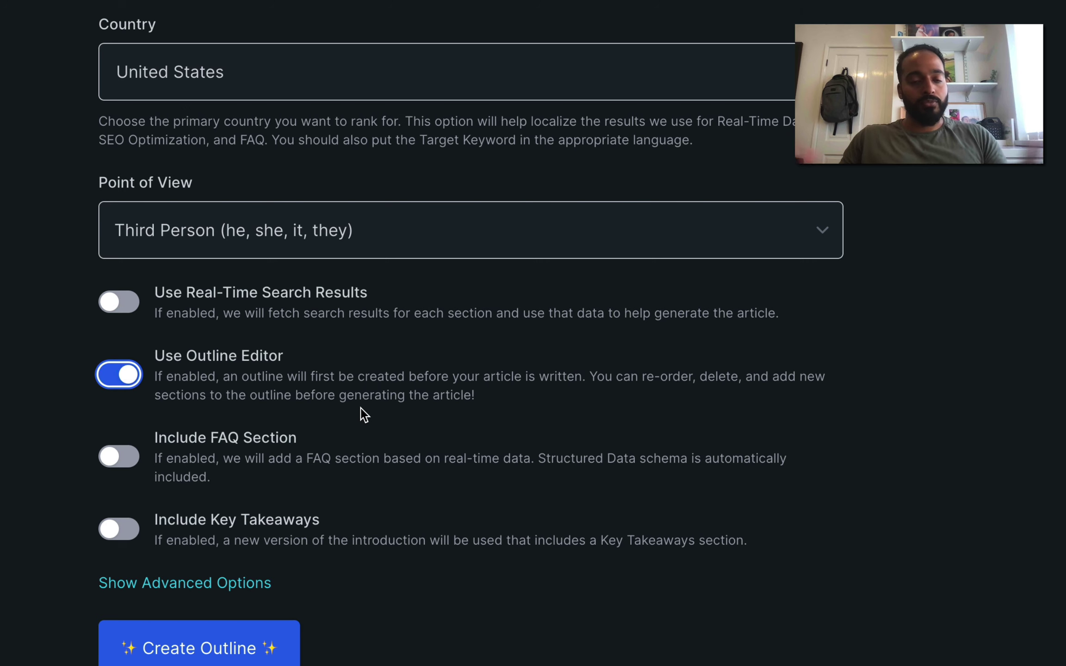
scroll(360, 407, "down", 1)
scroll(361, 407, "down", 1)
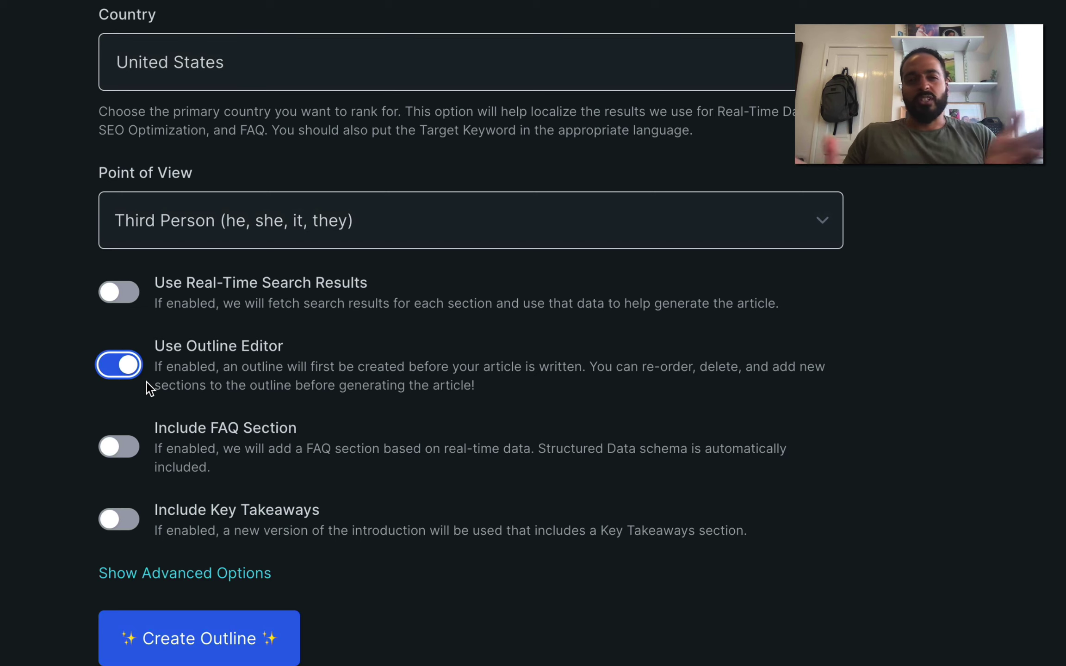
left_click(118, 457)
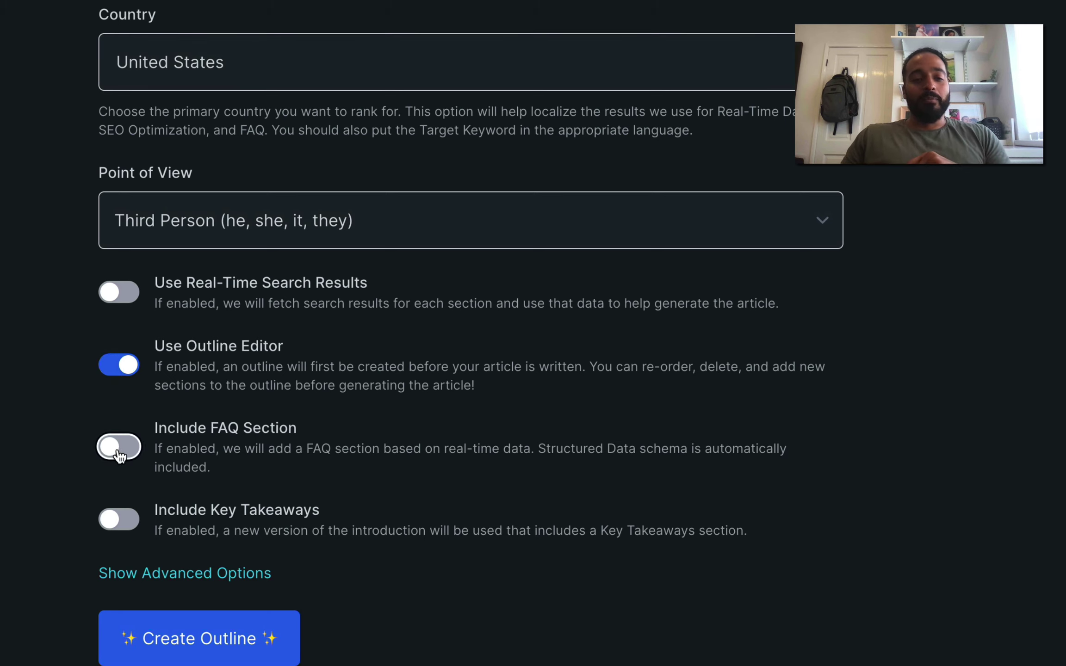
left_click_drag(281, 476, 165, 442)
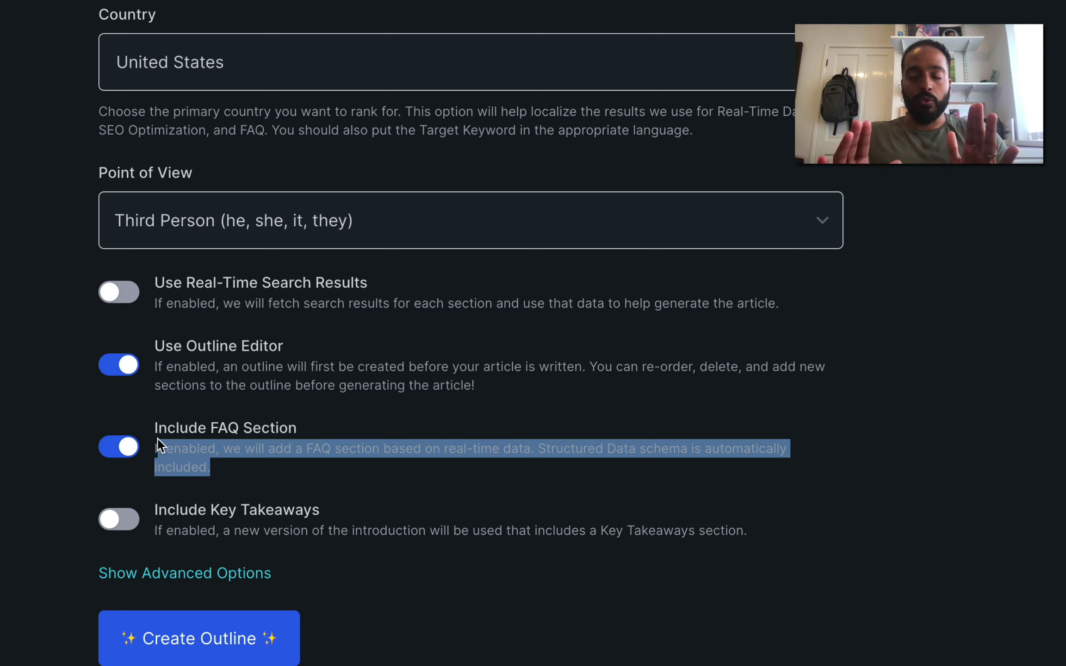
left_click(203, 457)
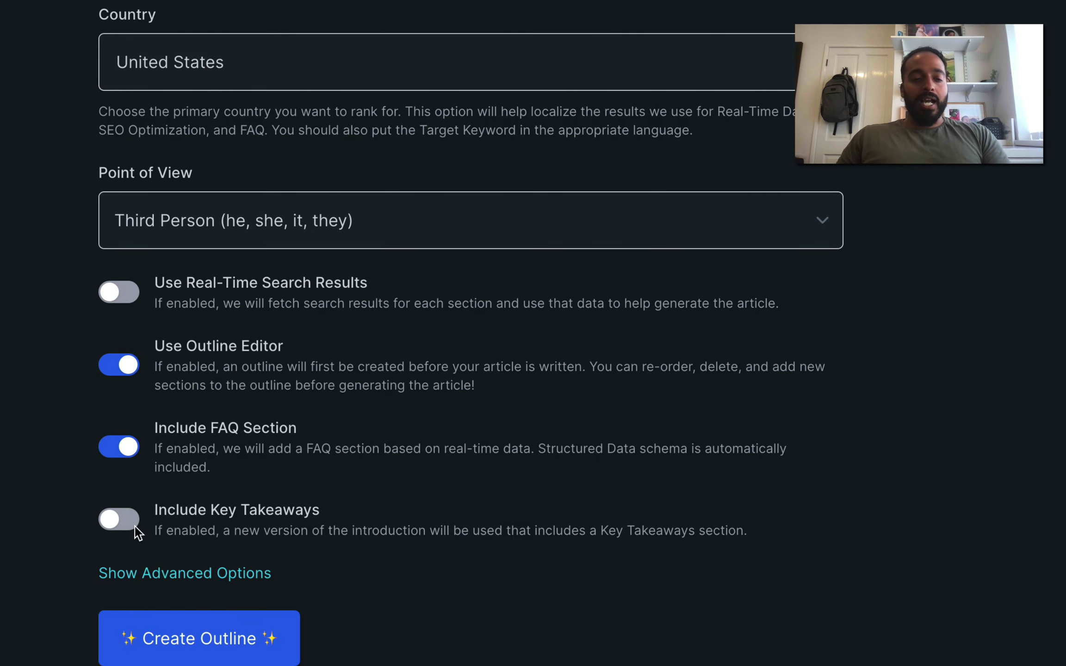
left_click(123, 527)
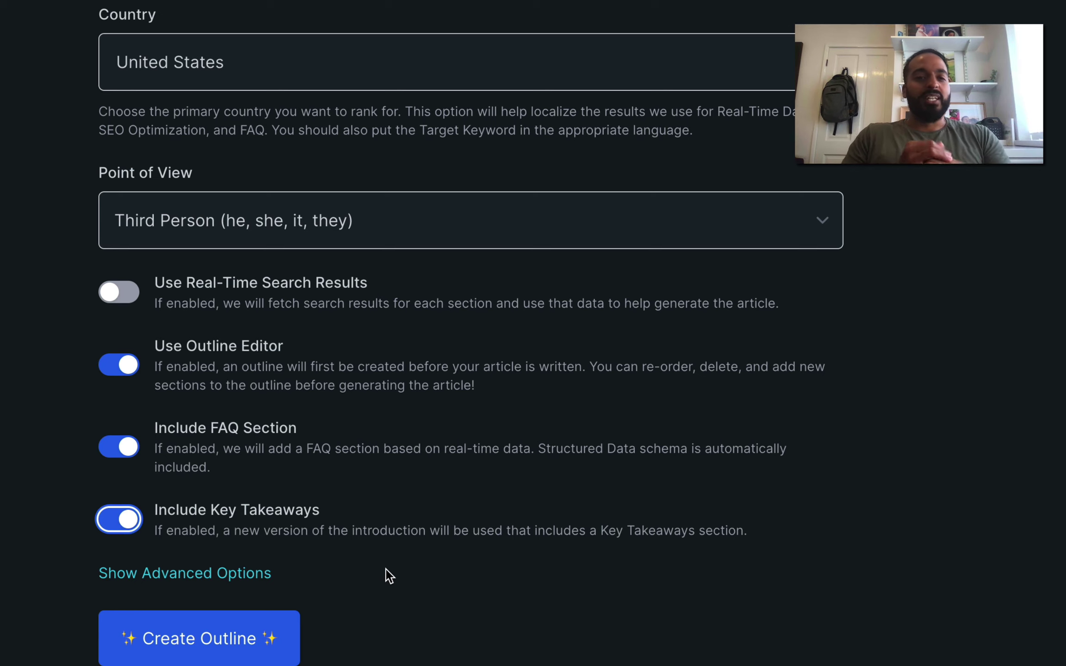
Show the advanced options, leave them at their defaults, and create the article's outline
scroll(443, 601, "down", 1)
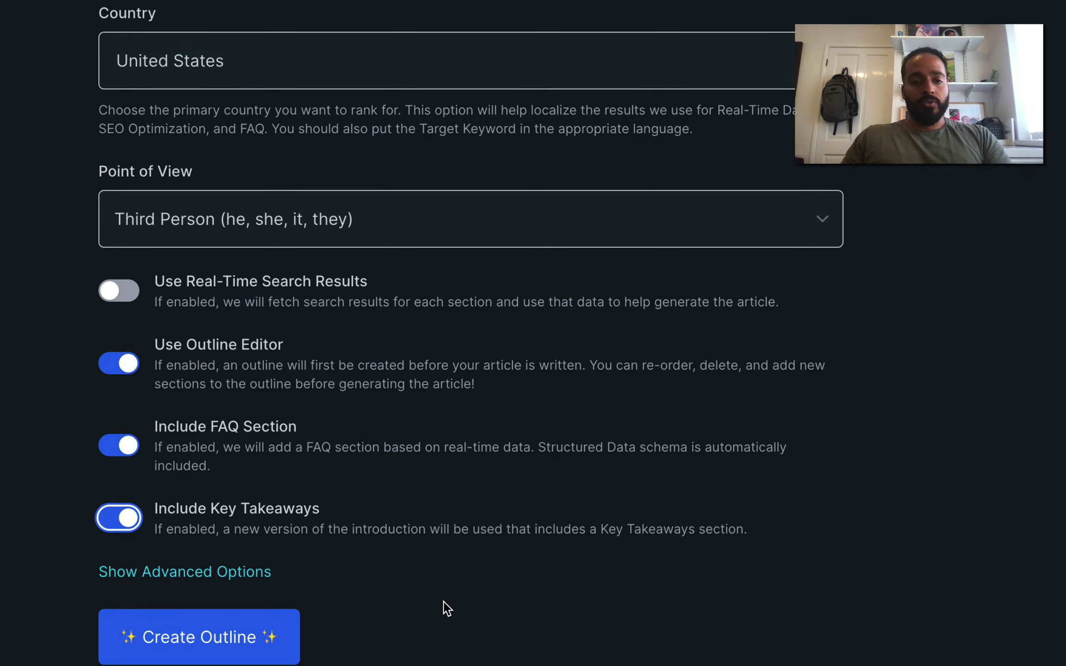
scroll(443, 601, "up", 1)
left_click(217, 573)
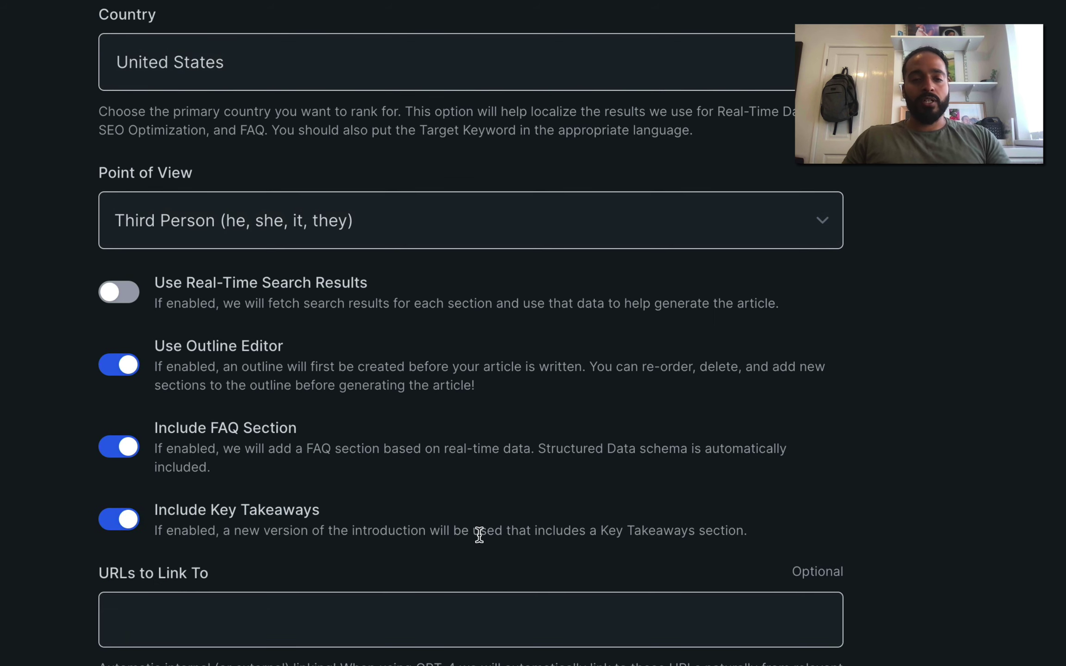
scroll(568, 477, "down", 6)
scroll(568, 477, "down", 5)
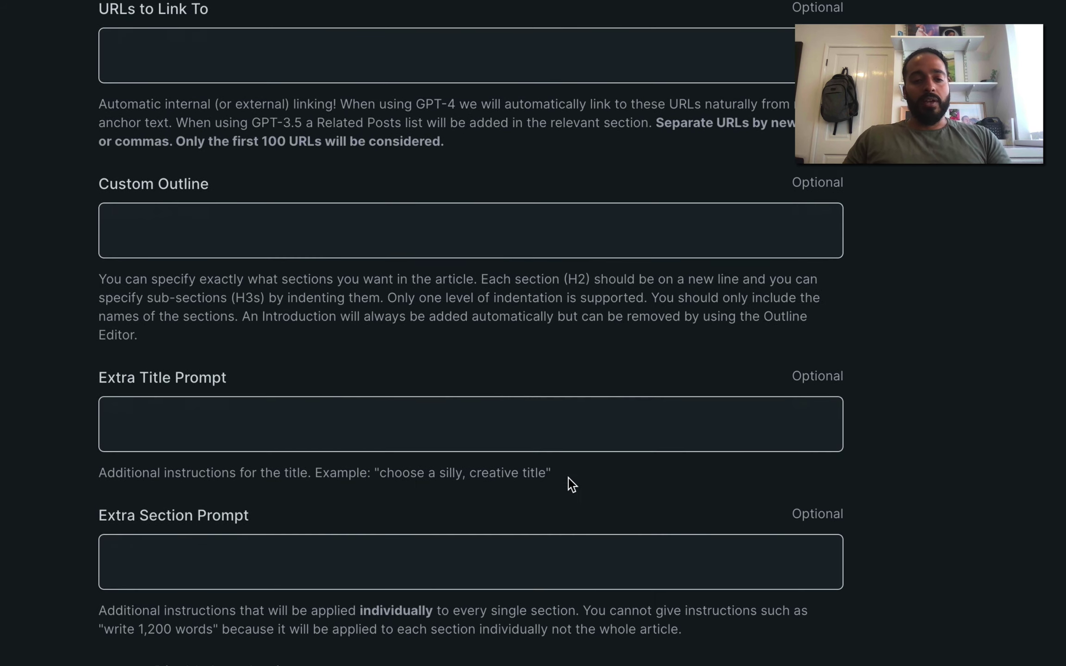
scroll(500, 303, "down", 3)
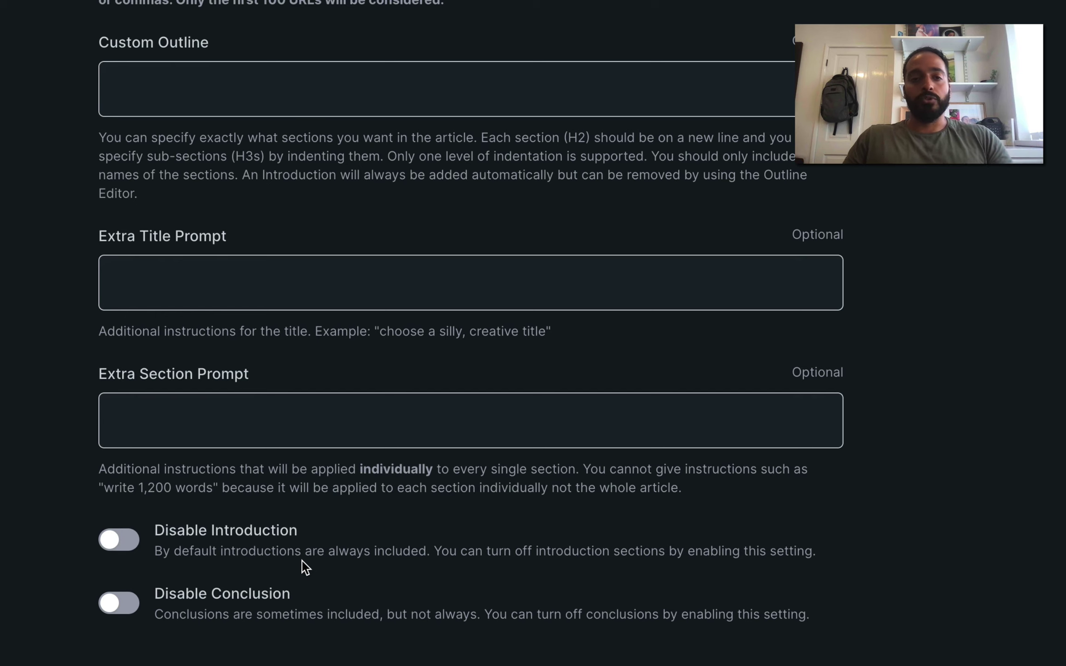
scroll(452, 523, "down", 2)
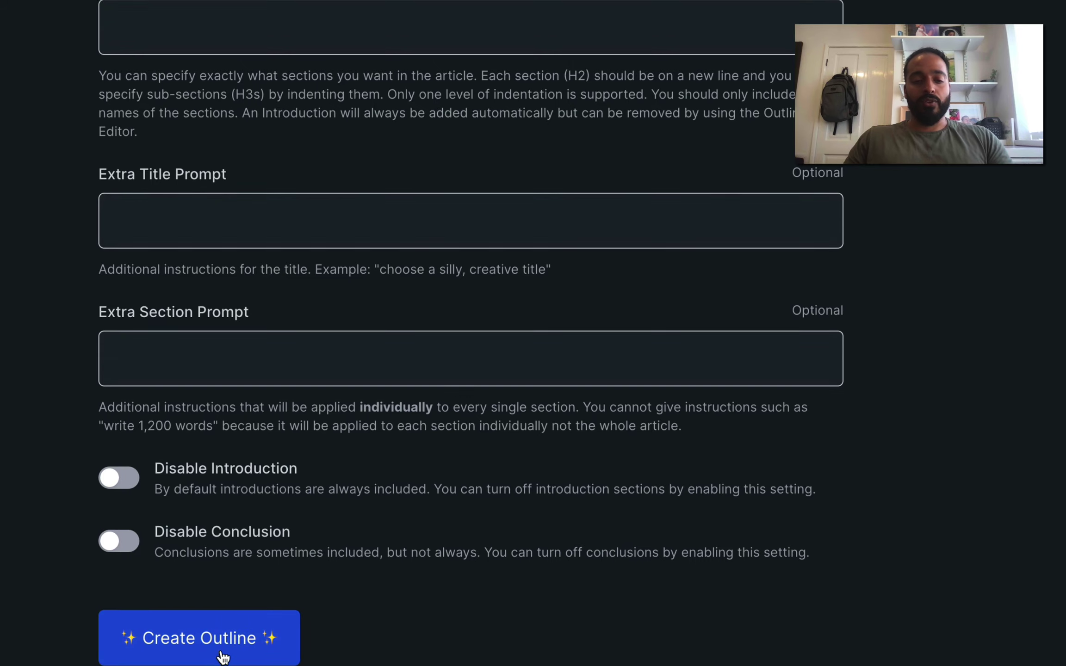
left_click(224, 655)
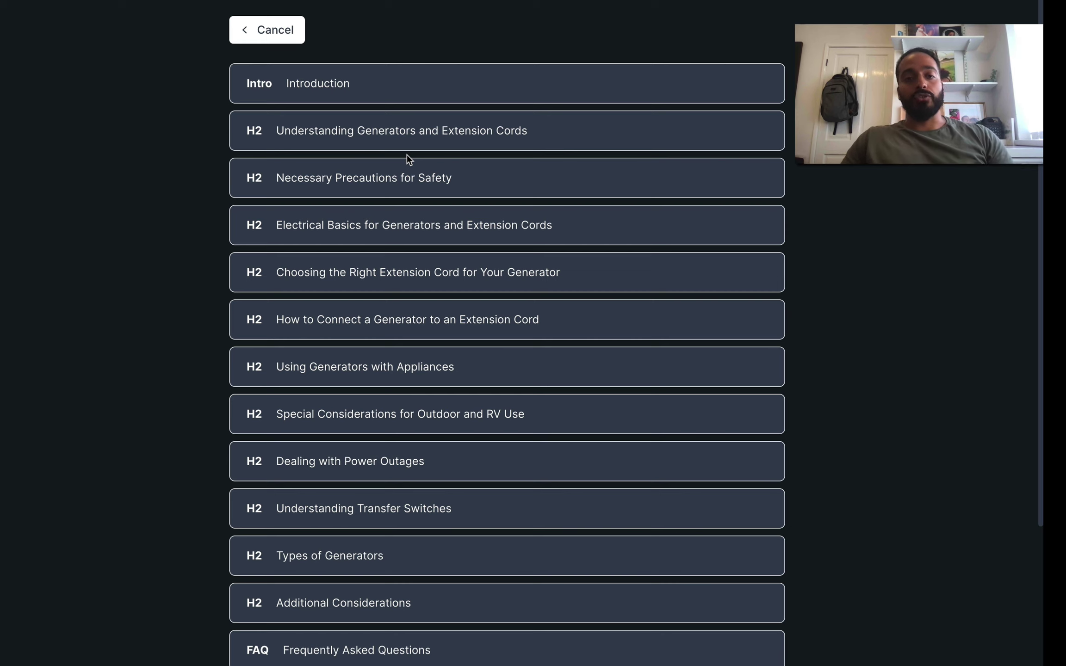
Inspect the keywords and settings of the "Understanding Generators and Extension Cords" section and close them without changes
mouse_move(561, 134)
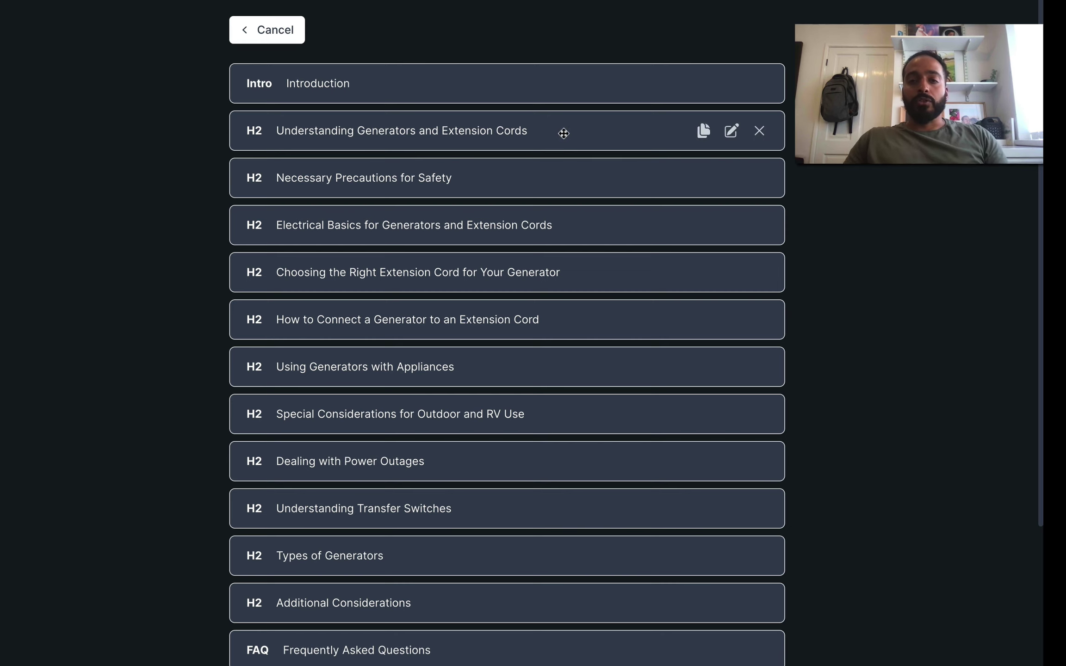
left_click(731, 131)
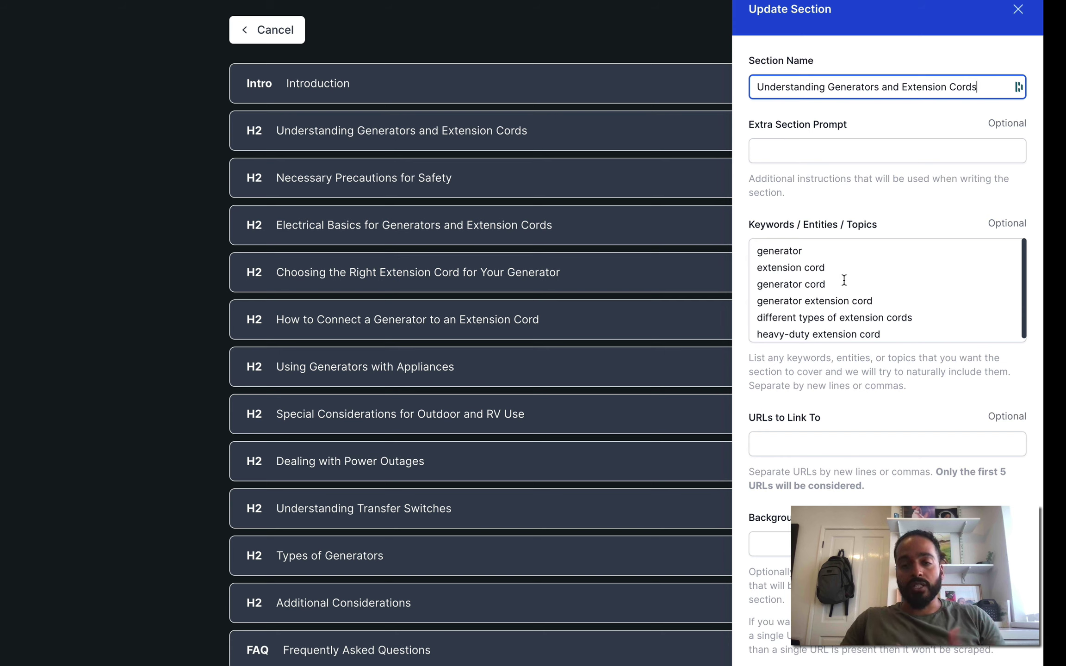
scroll(843, 280, "down", 1)
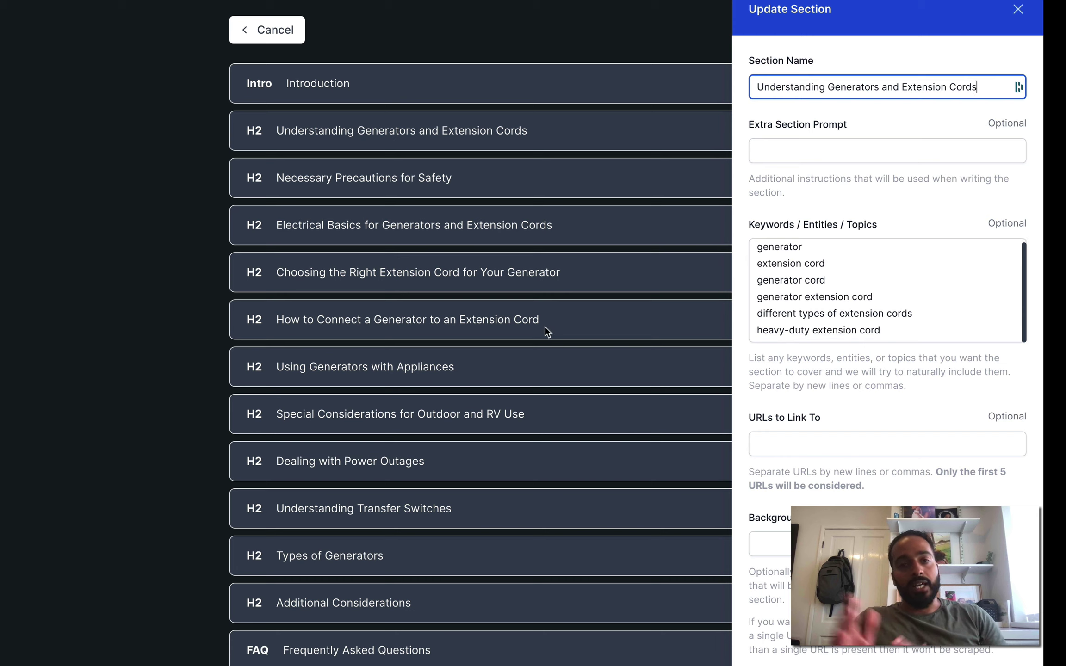
left_click(1017, 9)
Review the outline's H2 sections and FAQ questions, and generate the article from the outline
scroll(482, 167, "down", 1)
scroll(481, 167, "up", 1)
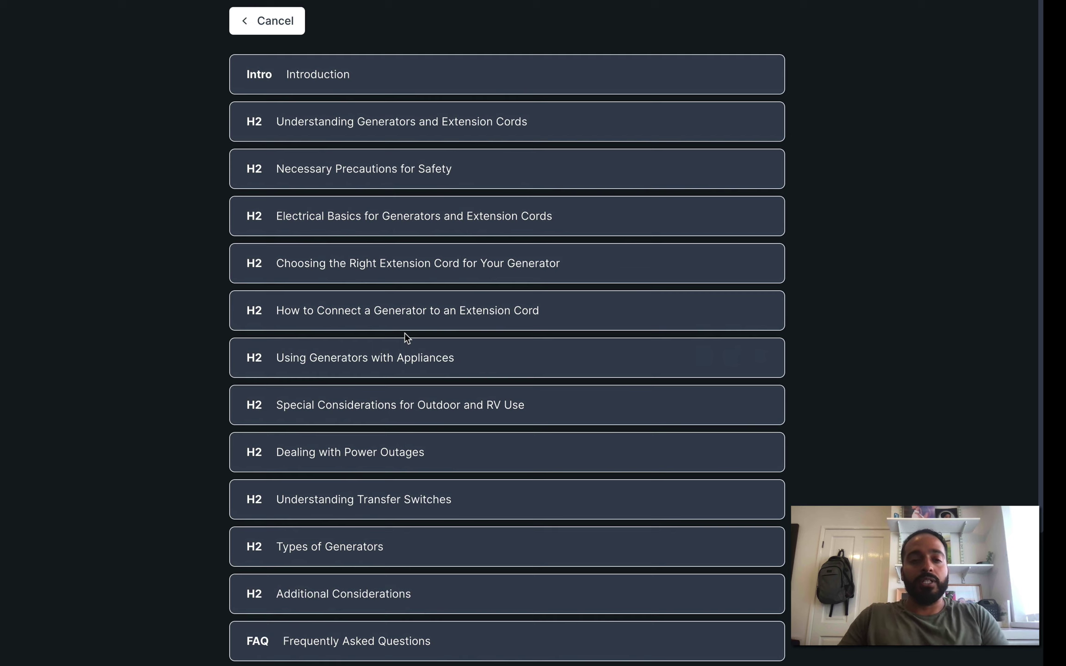
scroll(405, 332, "down", 1)
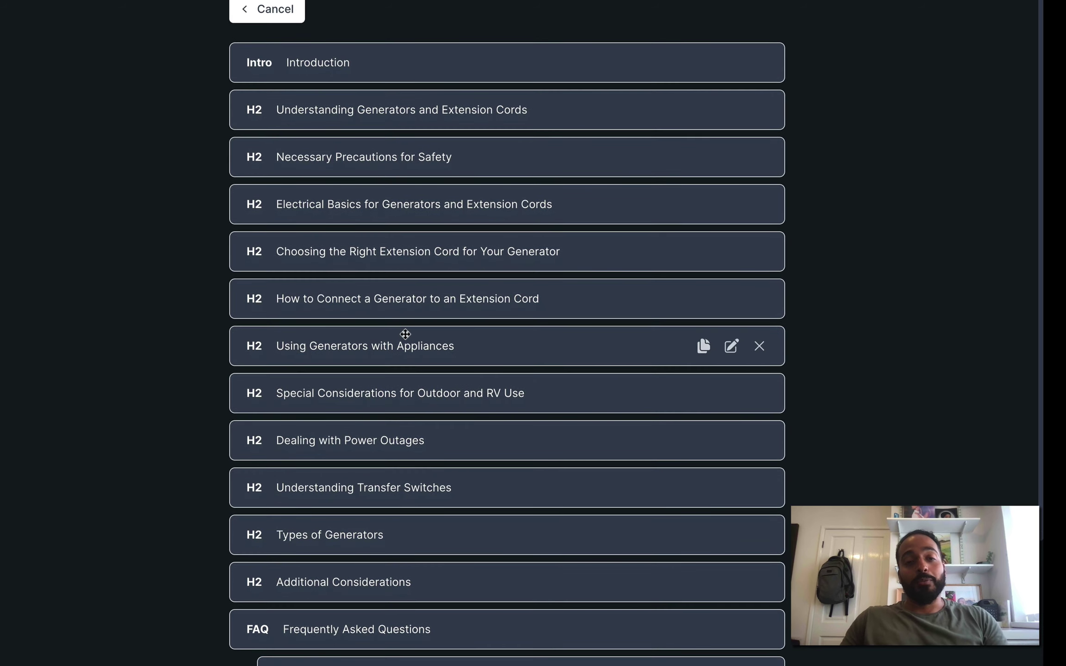
scroll(405, 334, "up", 1)
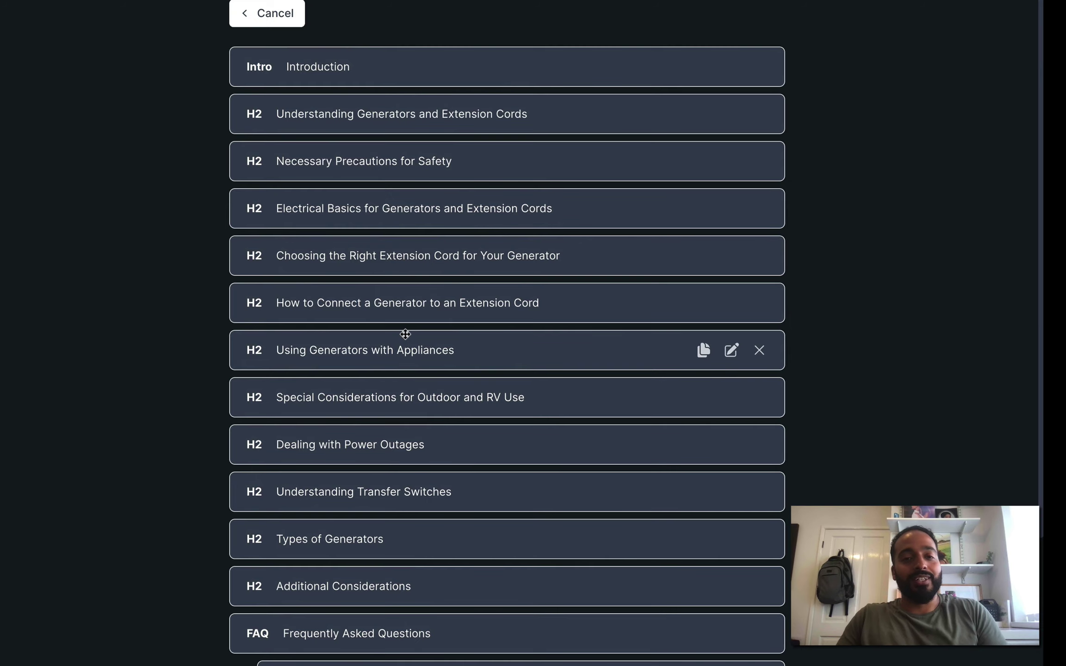
scroll(405, 334, "down", 7)
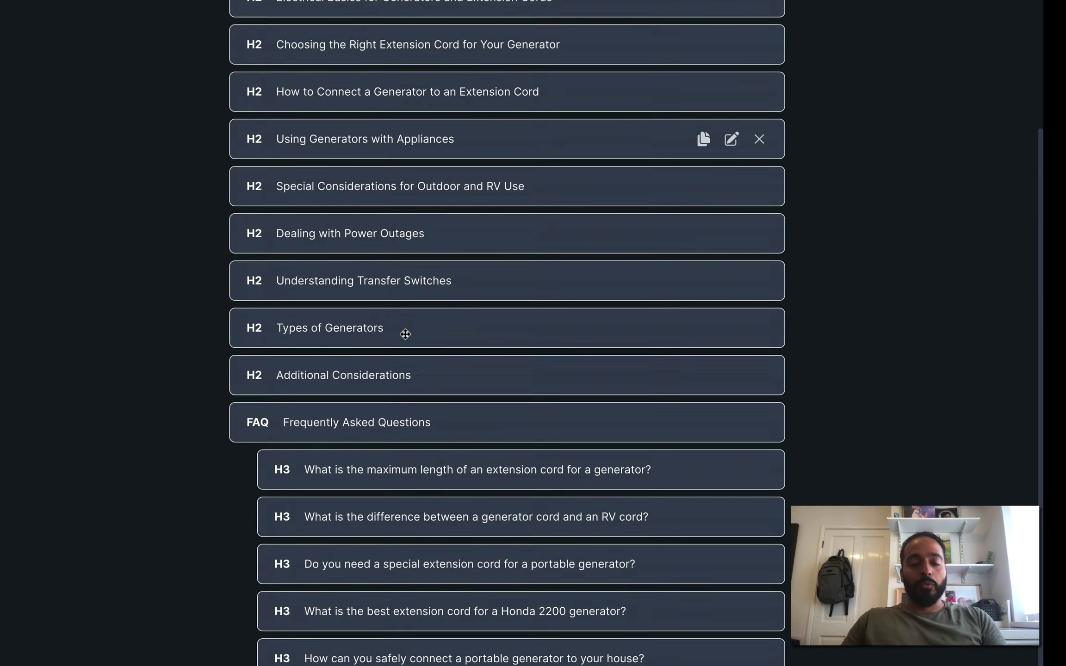
scroll(405, 334, "up", 4)
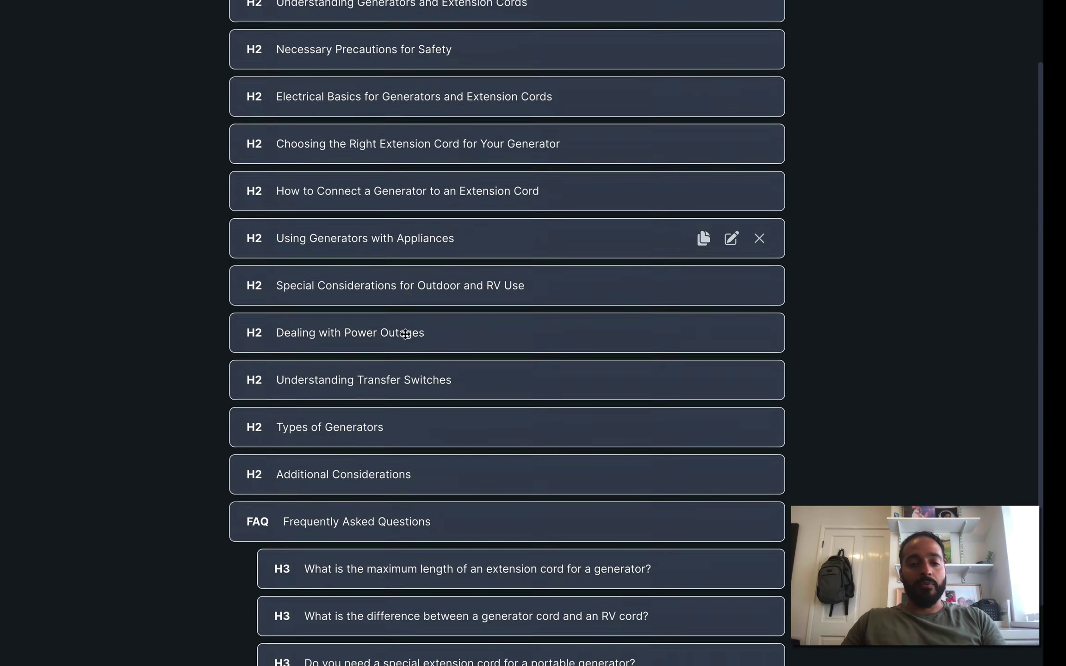
scroll(405, 333, "down", 4)
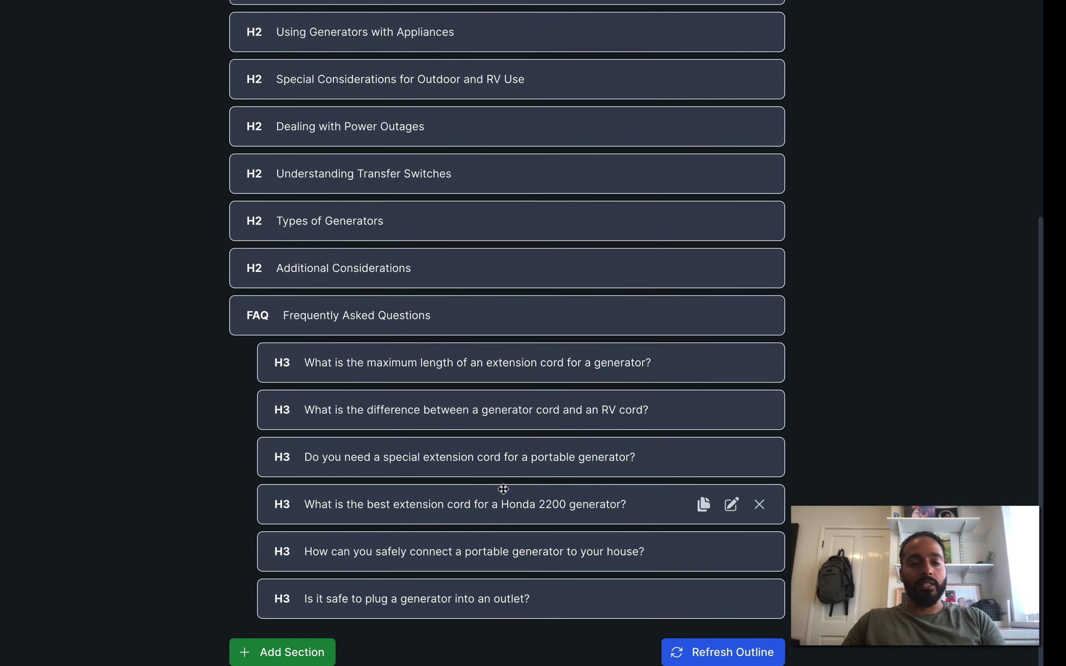
scroll(502, 488, "up", 7)
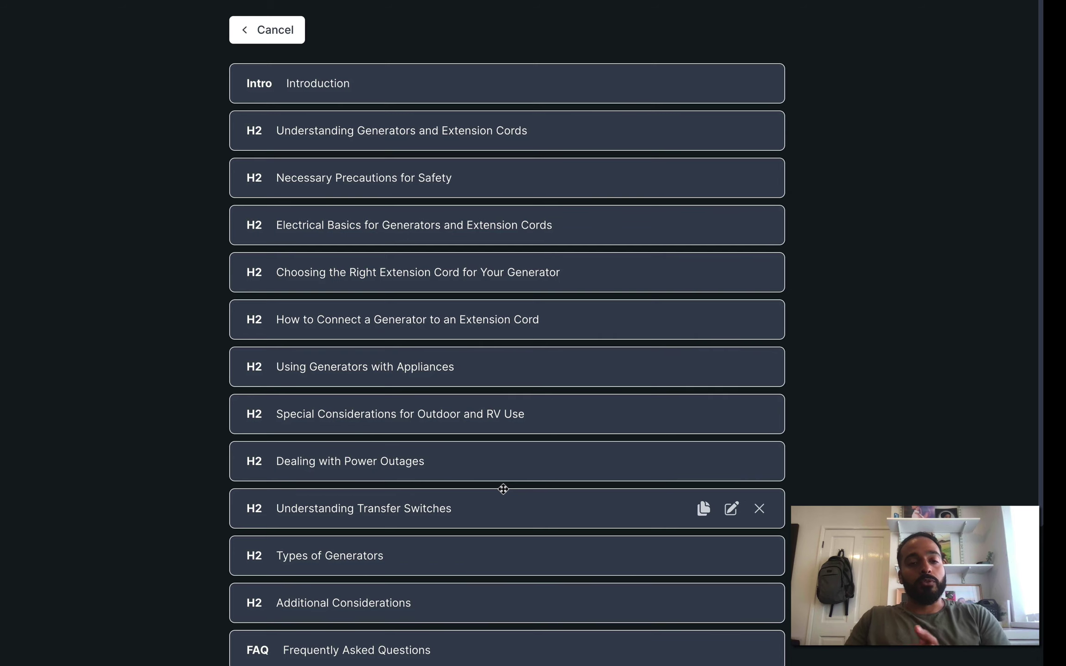
scroll(503, 489, "down", 7)
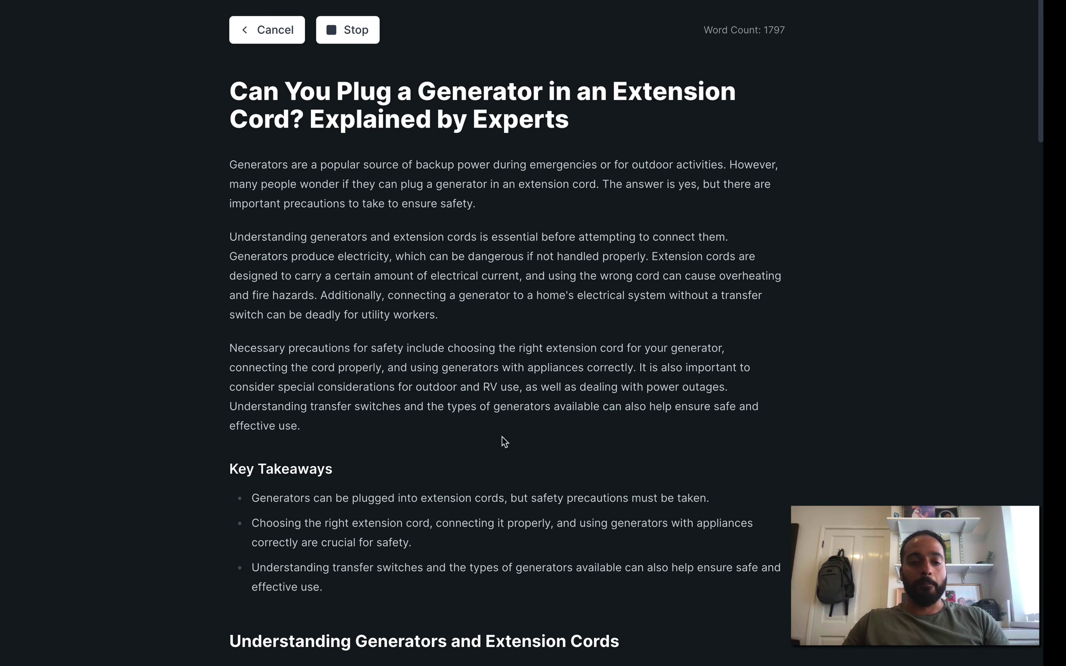
Read through the generated article, checking its introduction, key takeaways, extension cord section and safety precautions
scroll(370, 277, "down", 3)
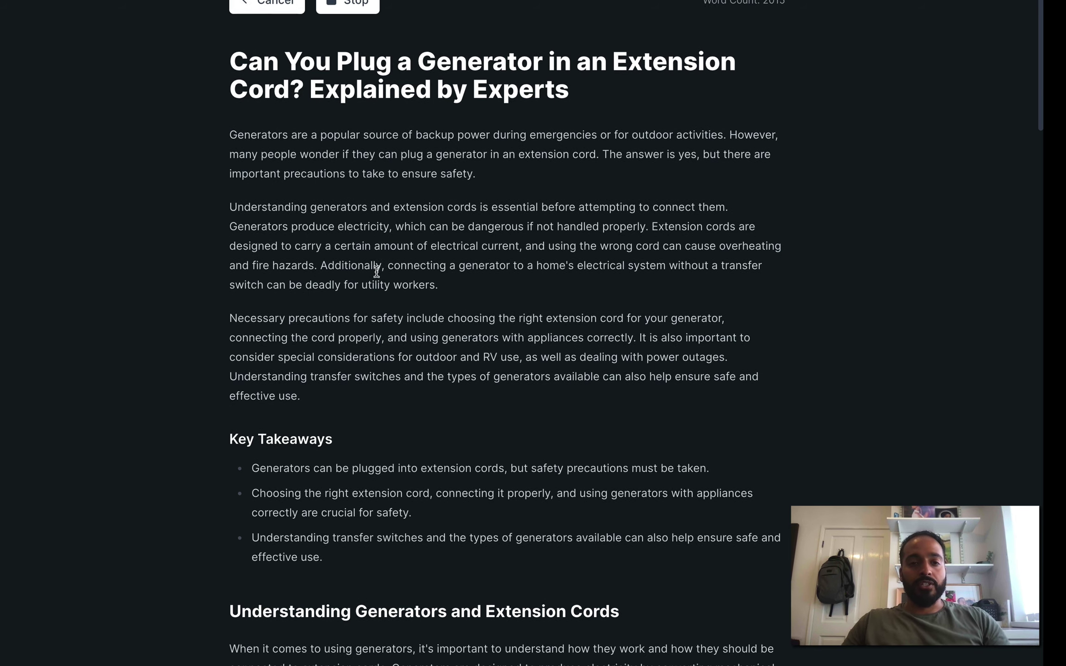
left_click_drag(230, 316, 347, 432)
scroll(344, 427, "down", 7)
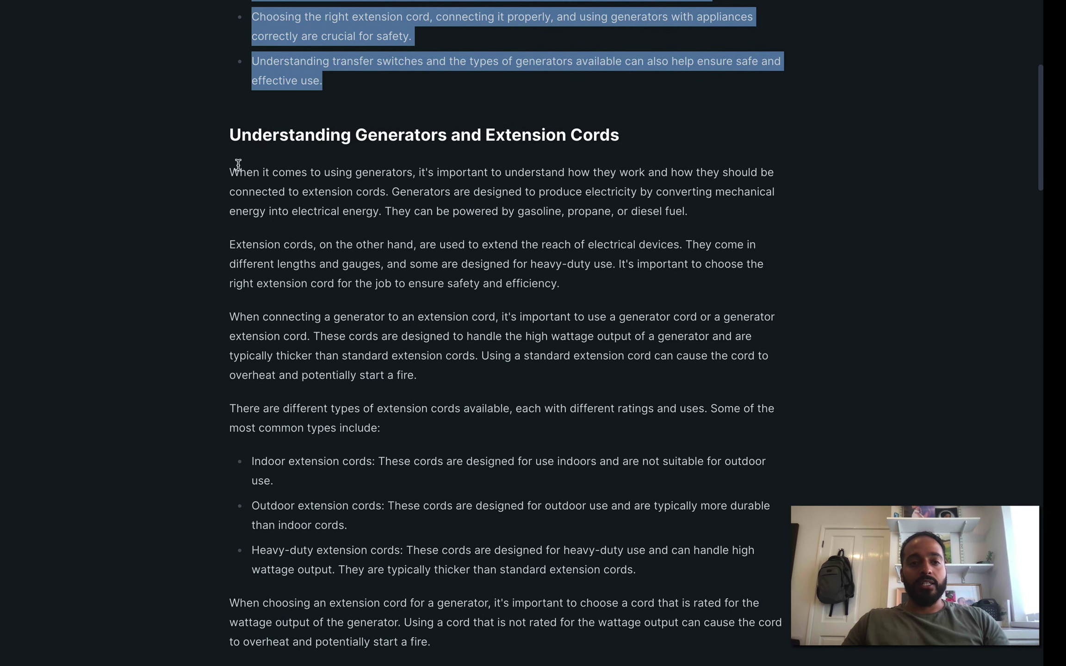
scroll(378, 278, "down", 4)
scroll(378, 278, "down", 5)
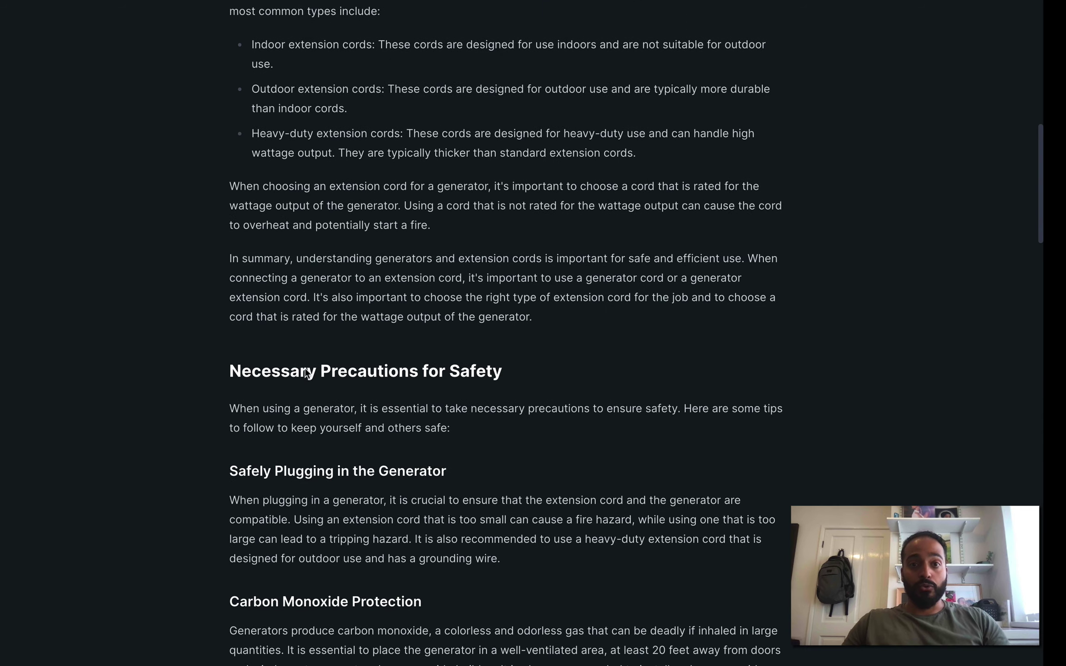
scroll(409, 376, "down", 3)
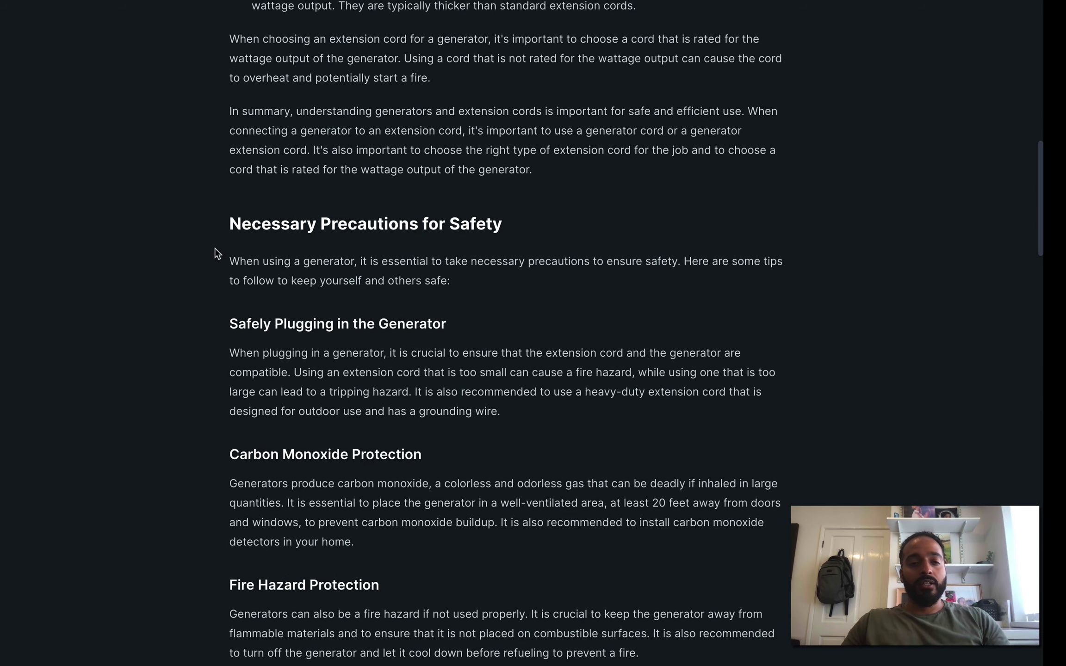
scroll(264, 242, "down", 6)
scroll(264, 241, "down", 1)
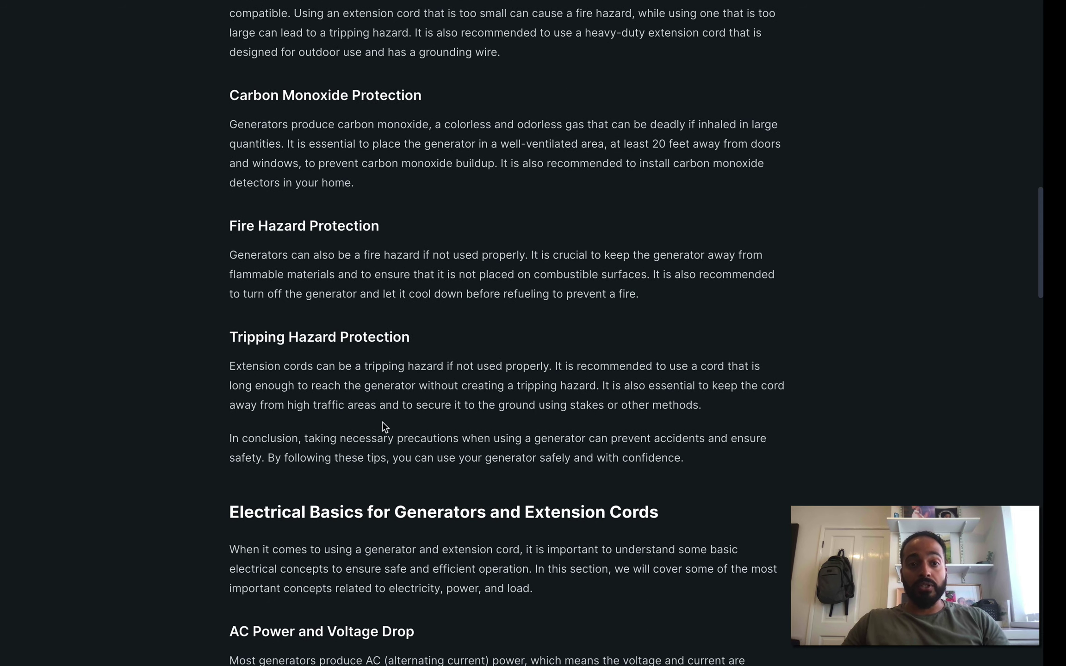
scroll(383, 421, "up", 5)
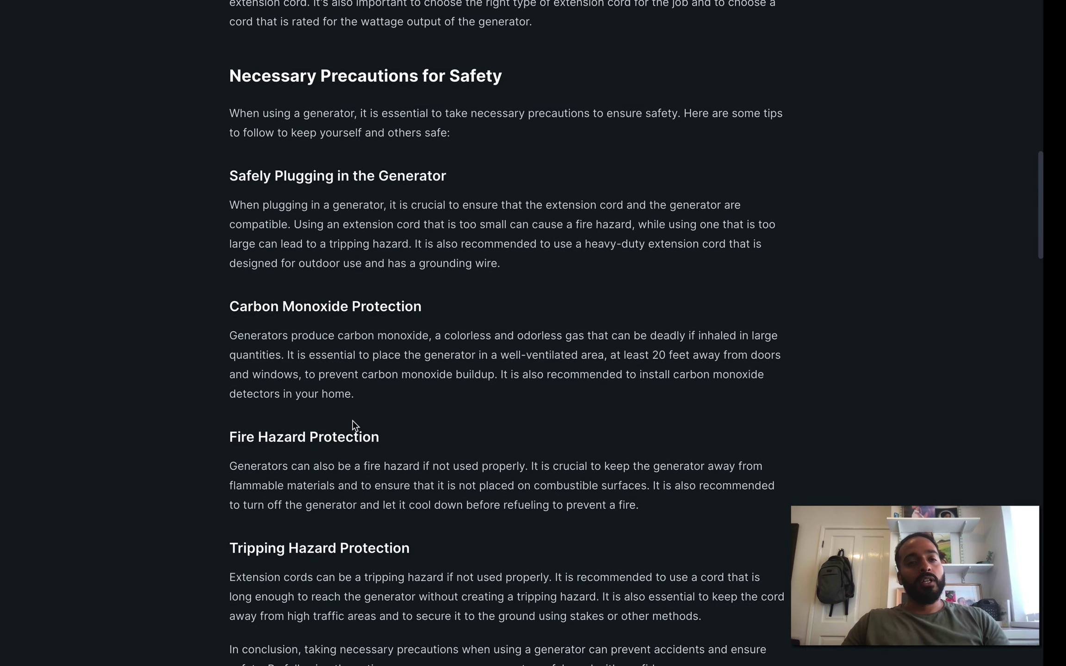
Read the article's sections on safety precautions, choosing the right extension cord and connecting a generator while it generates
scroll(354, 424, "down", 3)
scroll(352, 422, "up", 2)
scroll(307, 320, "down", 20)
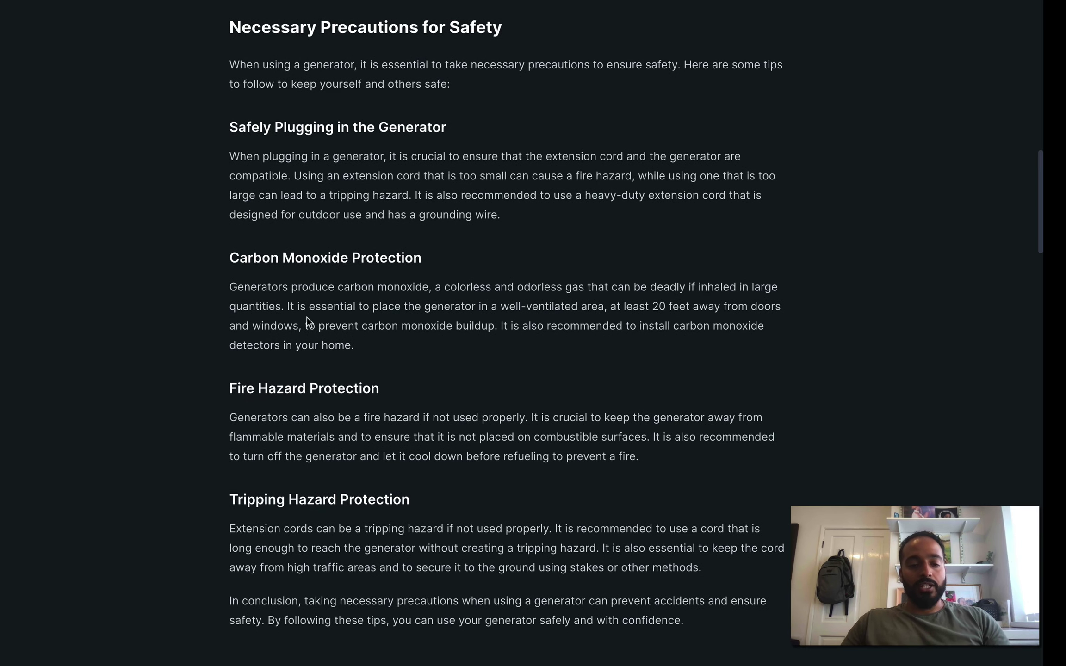
scroll(306, 317, "down", 4)
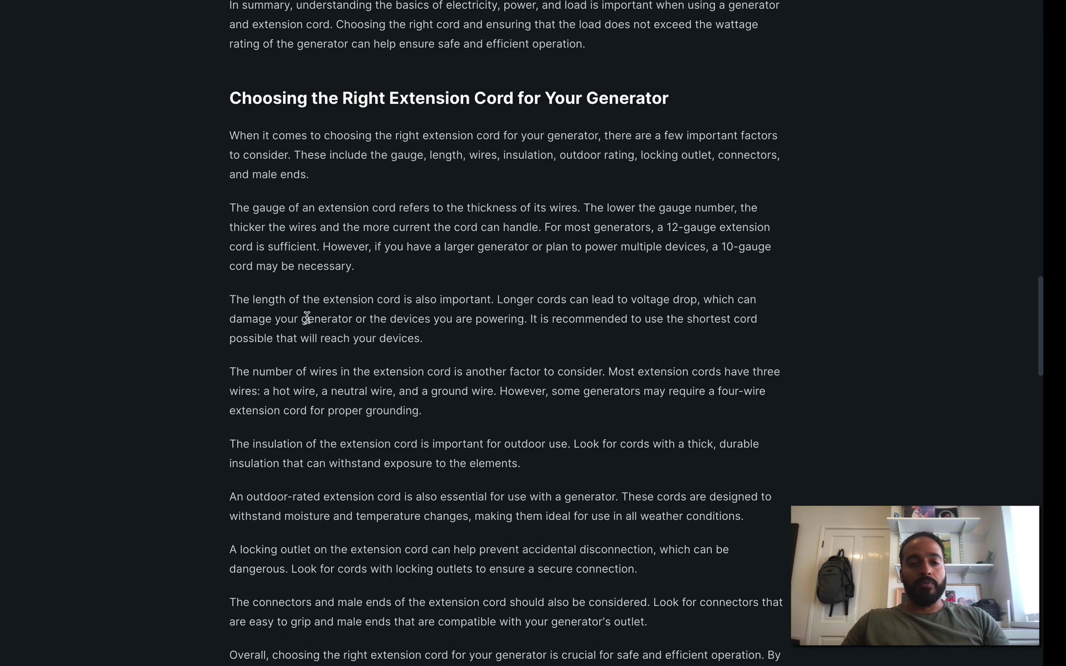
scroll(371, 471, "down", 12)
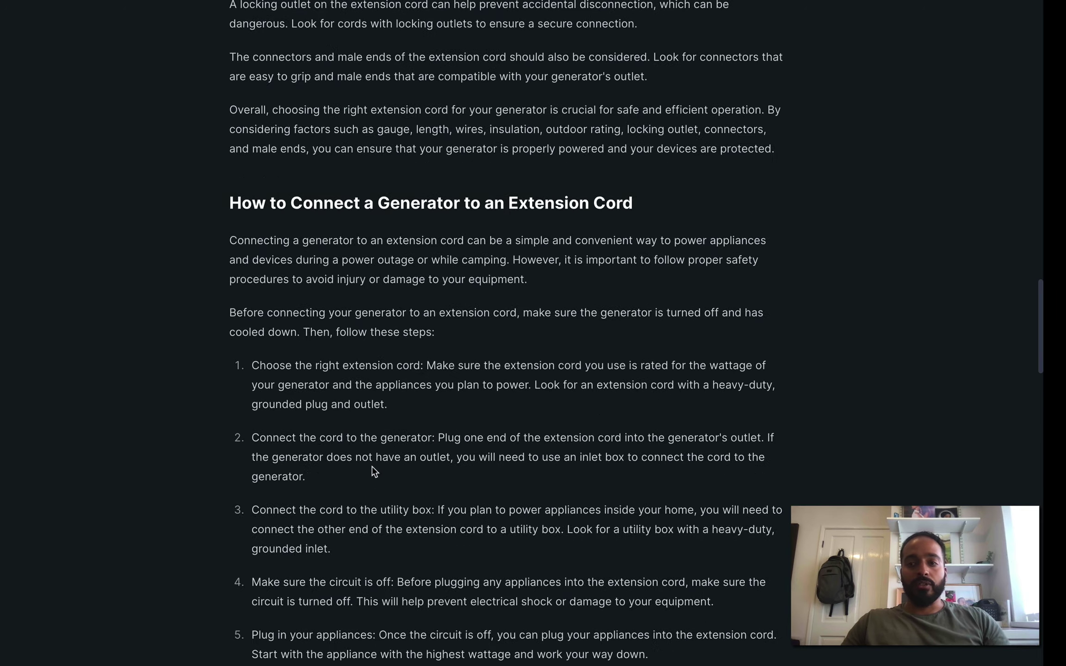
scroll(371, 471, "up", 3)
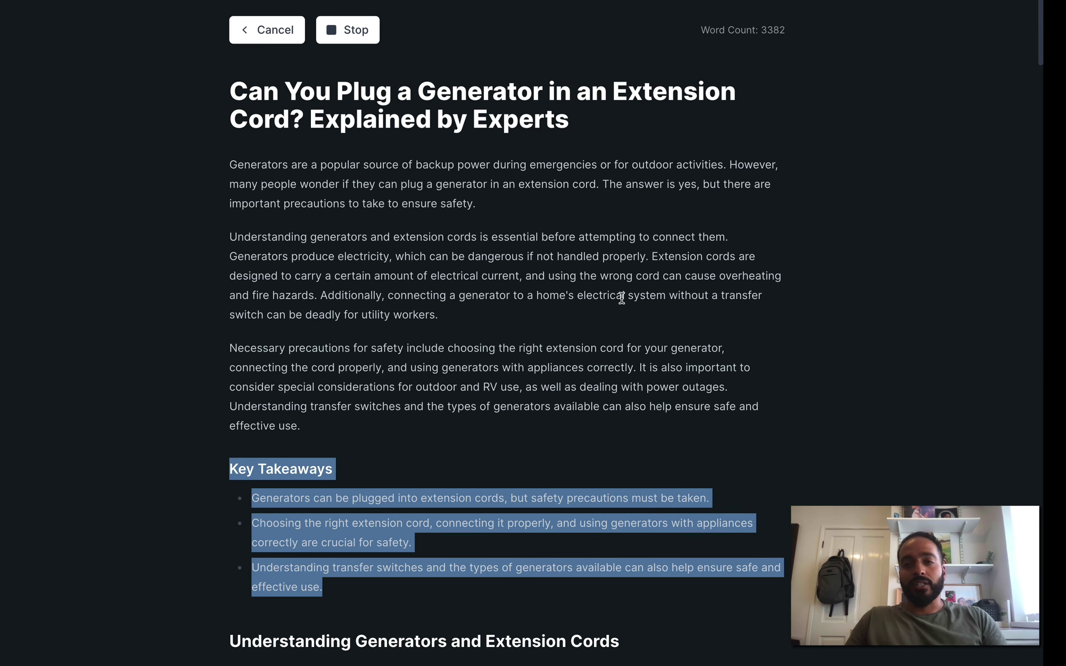
scroll(478, 440, "down", 1)
scroll(478, 442, "up", 1)
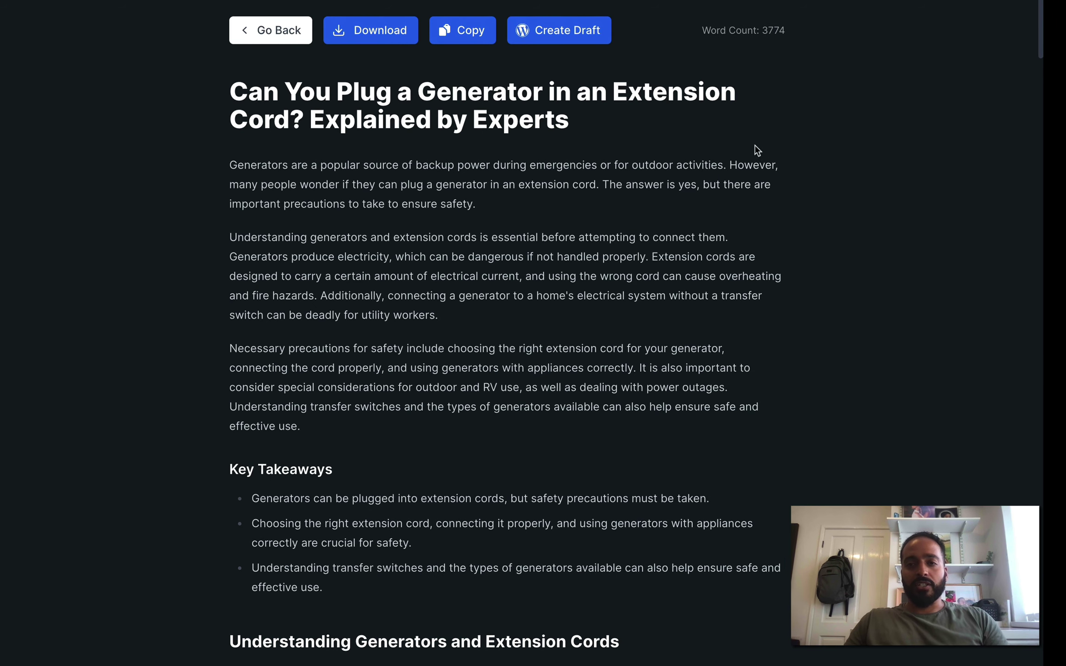
Check the finished article's word count and skim its sections on appliances, power outages, transfer switches, generator types and additional considerations
triple_click(771, 28)
scroll(546, 360, "down", 20)
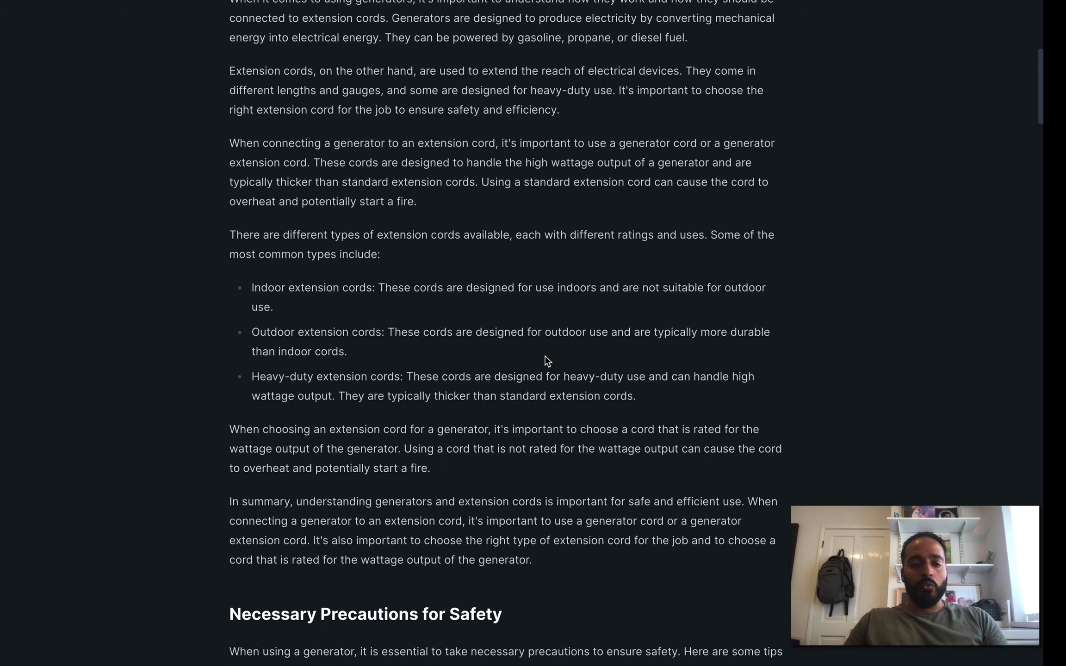
scroll(546, 361, "down", 20)
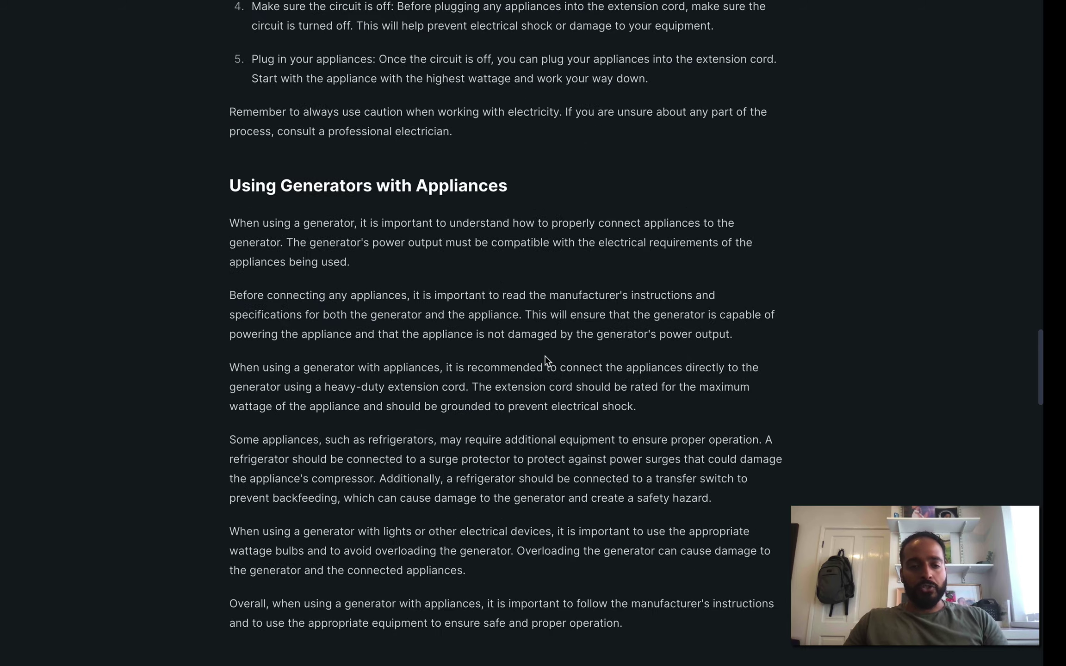
scroll(547, 361, "down", 20)
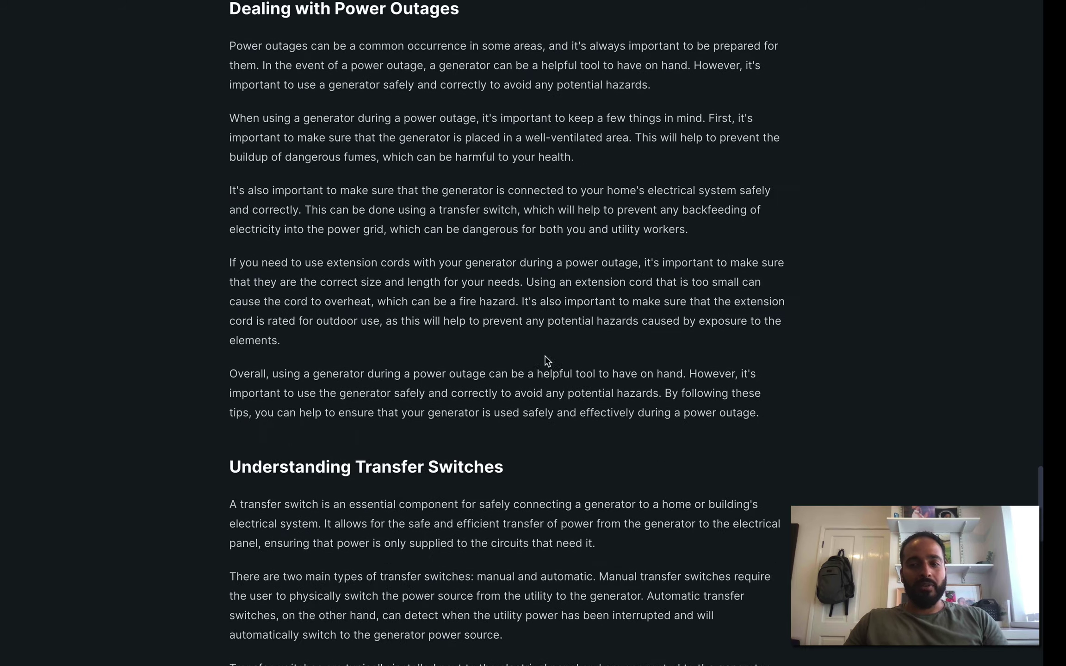
scroll(547, 361, "down", 20)
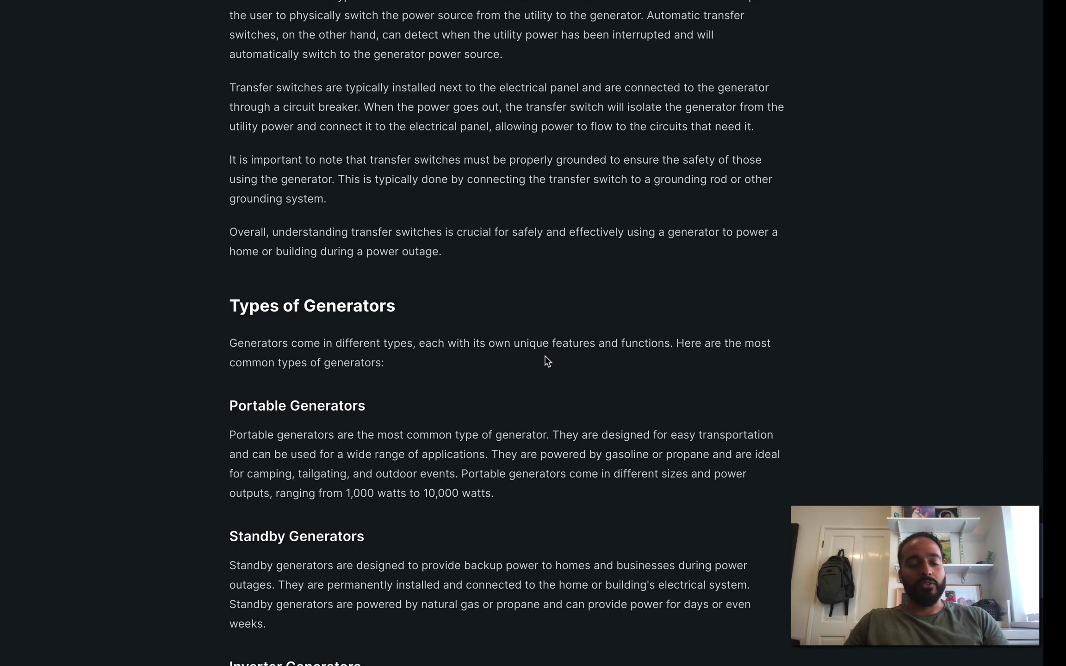
scroll(547, 361, "down", 20)
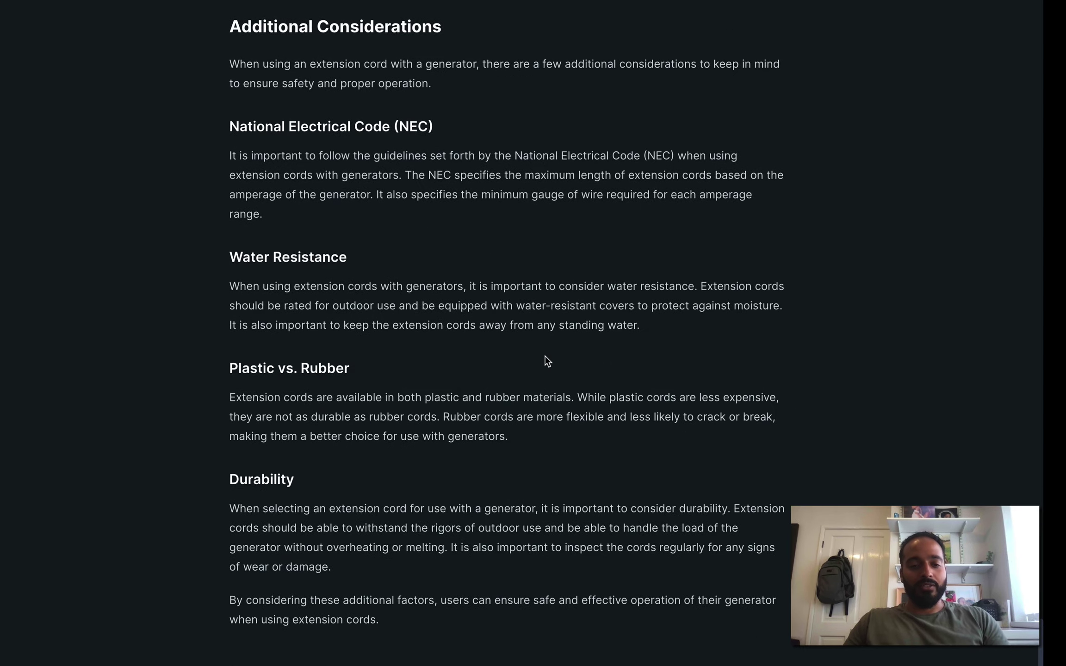
Examine the article's Frequently Asked Questions section, highlighting its questions and answers, and look back over the generator types
scroll(547, 361, "up", 2)
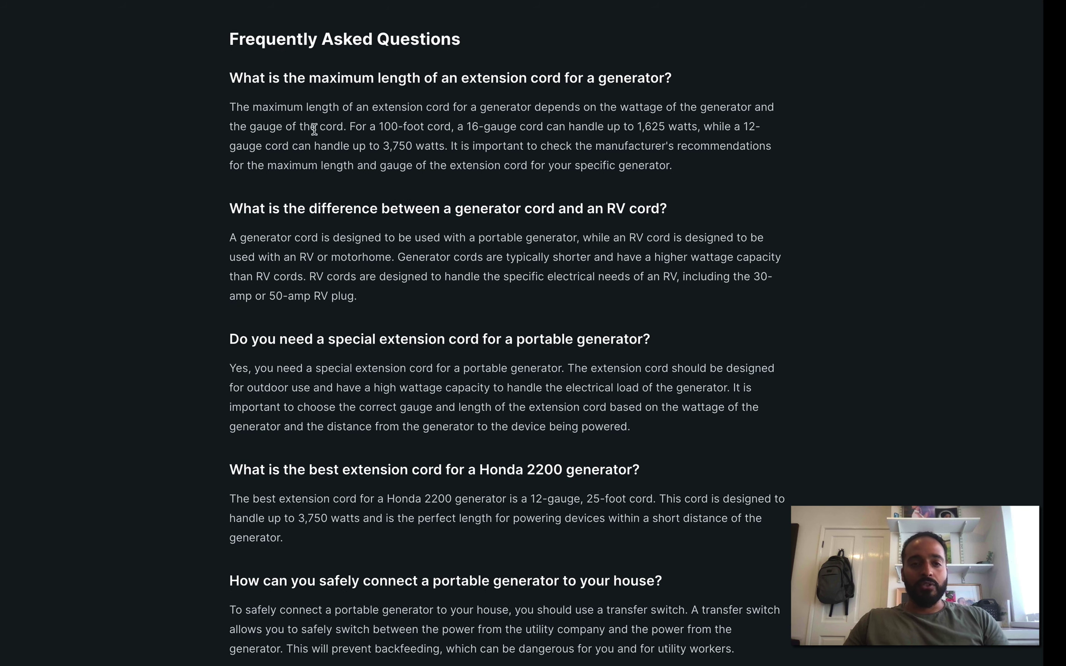
left_click_drag(231, 39, 736, 655)
left_click_drag(735, 604, 306, 208)
left_click(621, 528)
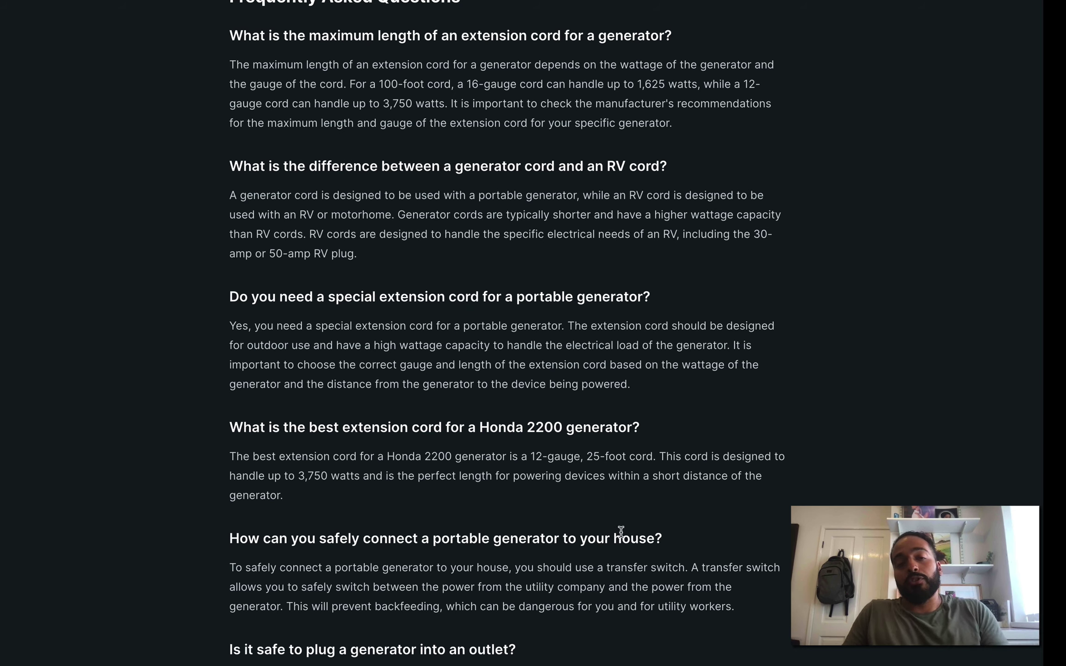
scroll(621, 531, "up", 10)
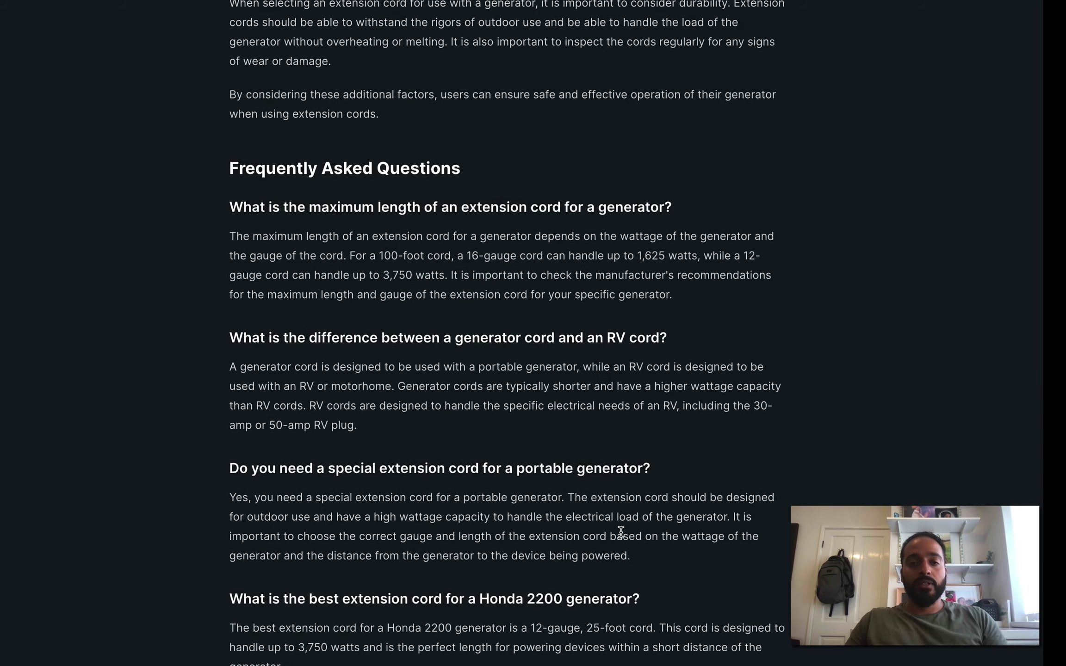
scroll(621, 531, "up", 15)
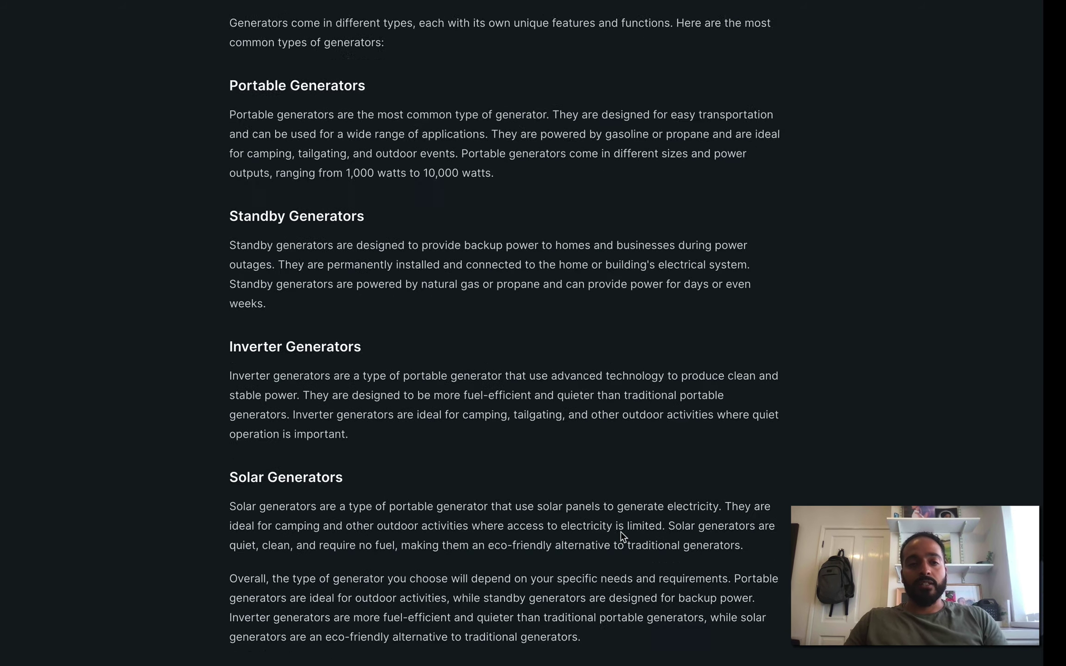
scroll(621, 531, "up", 15)
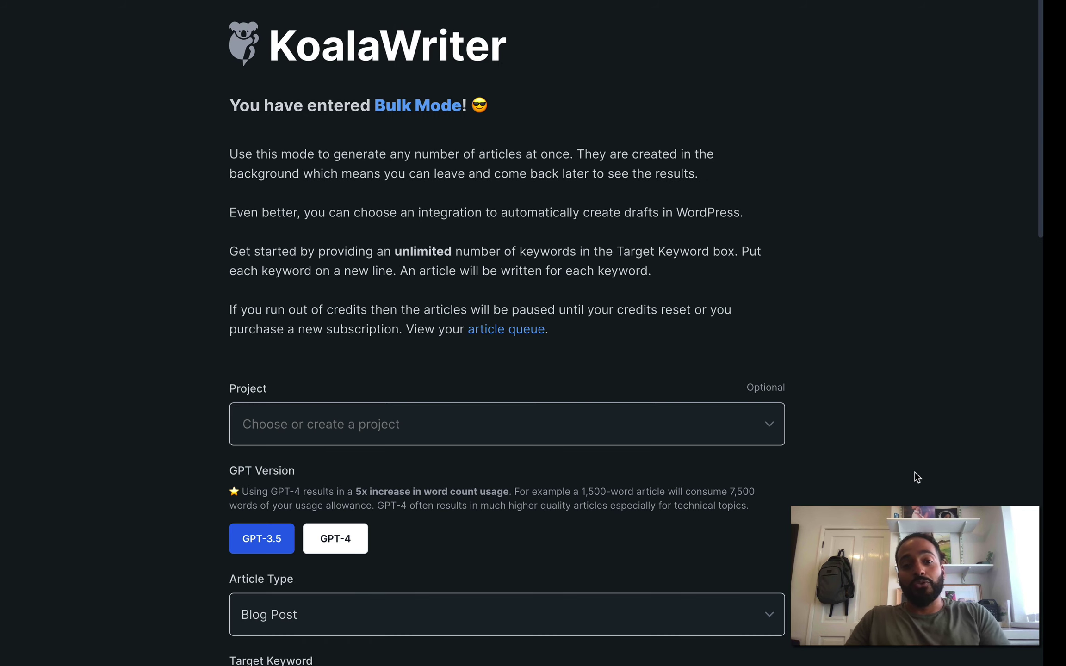
Review the Bulk Mode form's settings, from project and GPT version through SEO optimization to the webhook URL and URLs to link to
scroll(917, 478, "down", 4)
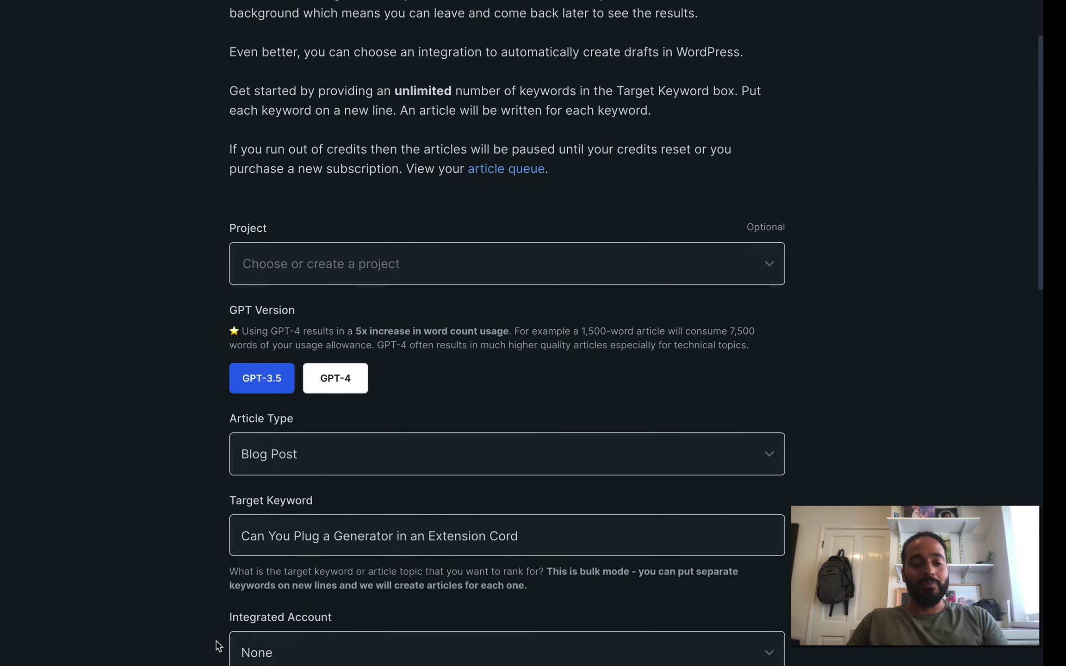
scroll(220, 645, "down", 5)
scroll(354, 546, "down", 9)
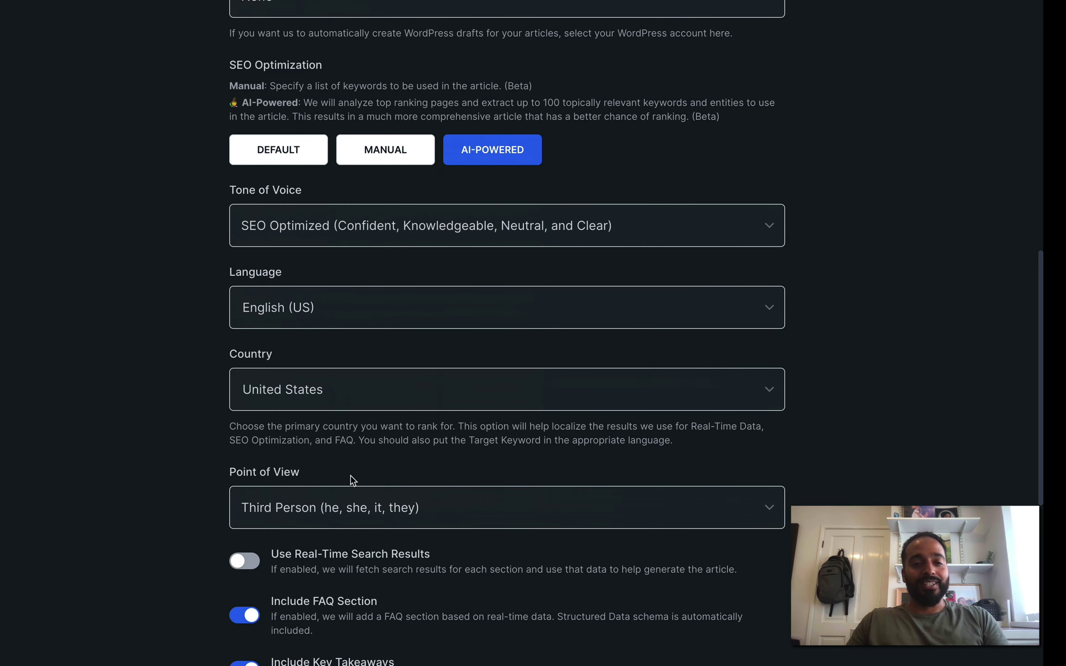
scroll(350, 478, "down", 3)
scroll(312, 427, "down", 3)
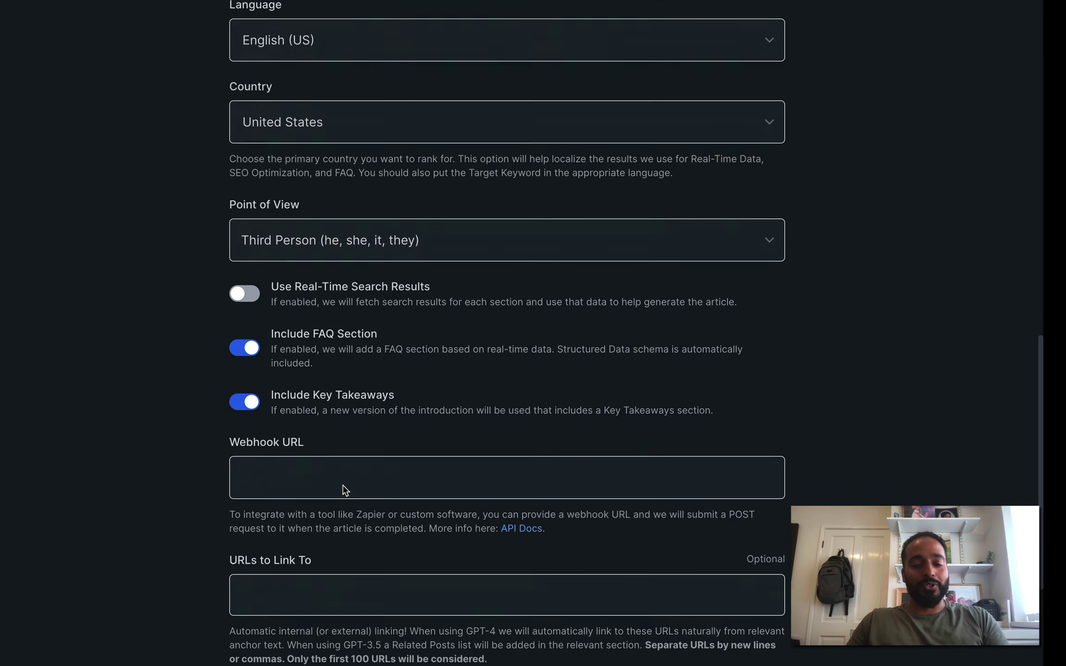
scroll(344, 493, "up", 11)
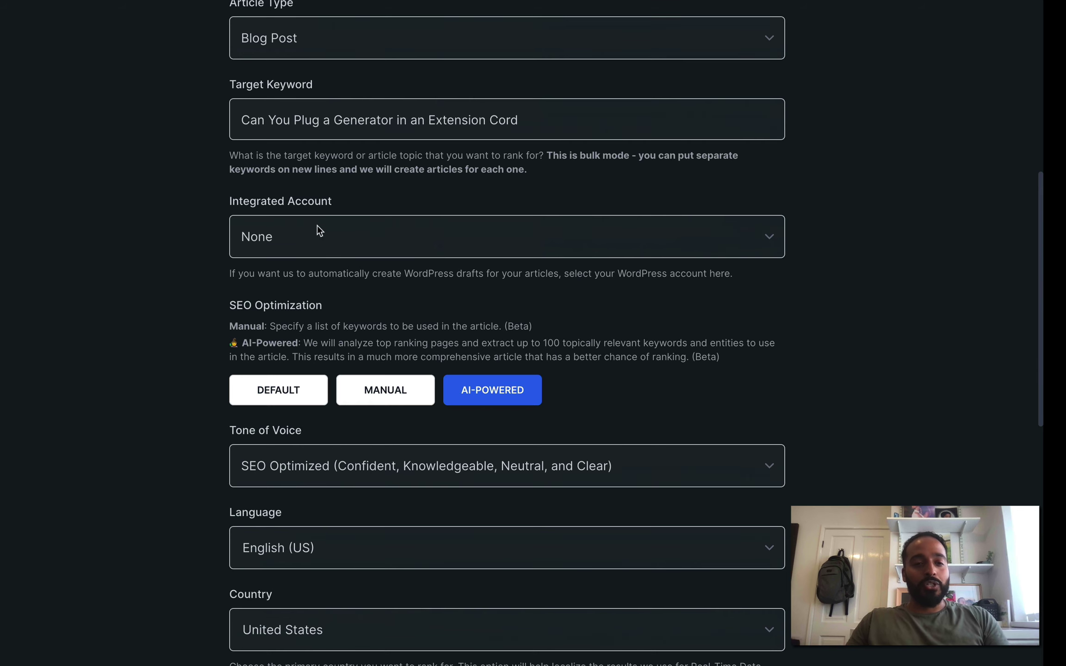
Add "Can You Plug a Generator in an Extension Cord 2" and "Can You Plug a Generator in an Extension Cord 3" as separate target keyword lines
scroll(310, 199, "up", 2)
triple_click(312, 240)
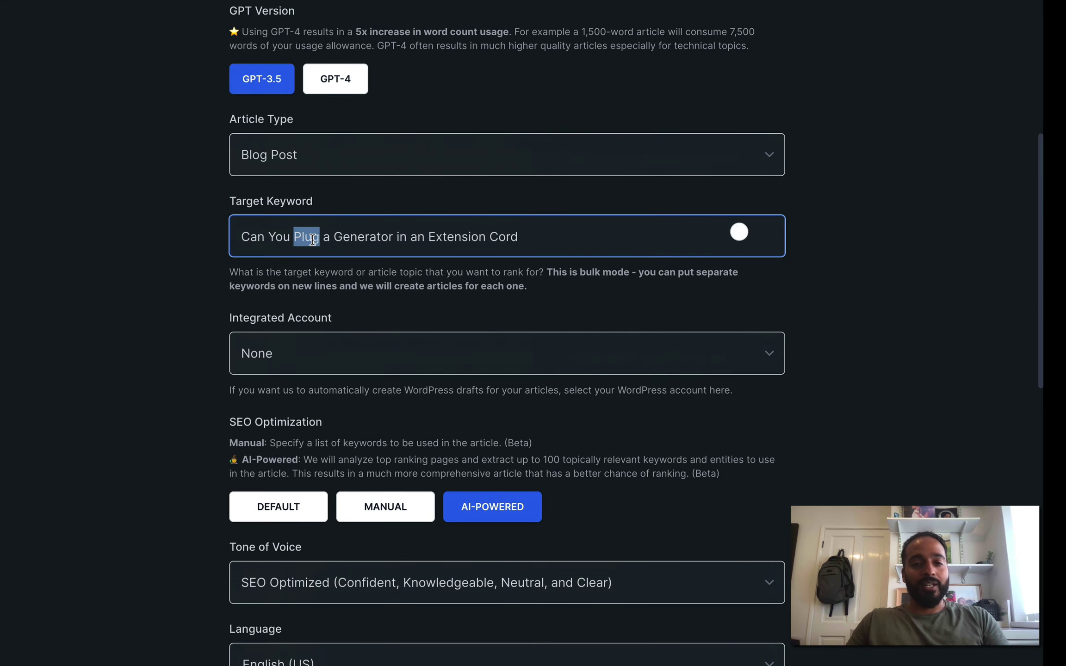
left_click(539, 242)
key("ctrl+a")
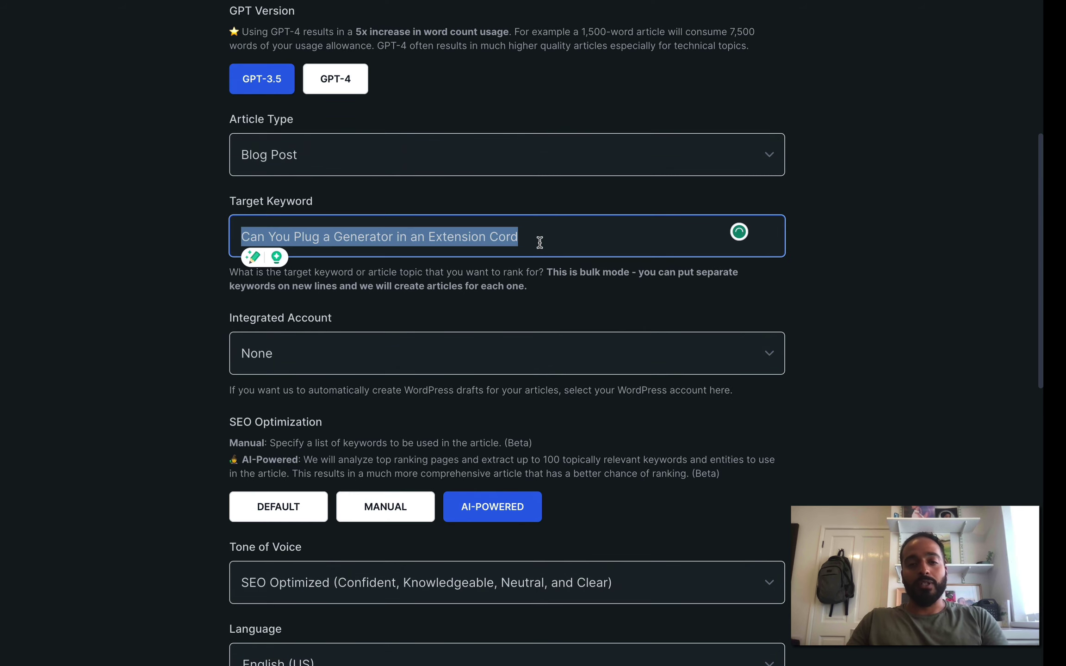
key("ctrl+c")
left_click(539, 242)
key("Return")
key("ctrl+v")
type("2")
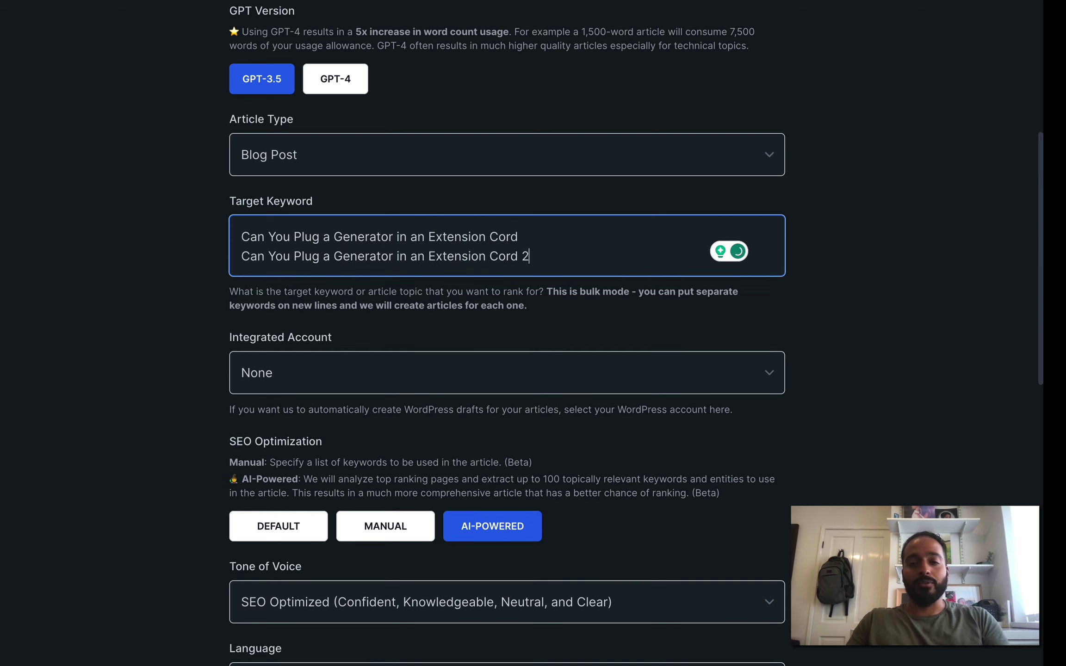
key("Return")
key("ctrl+v")
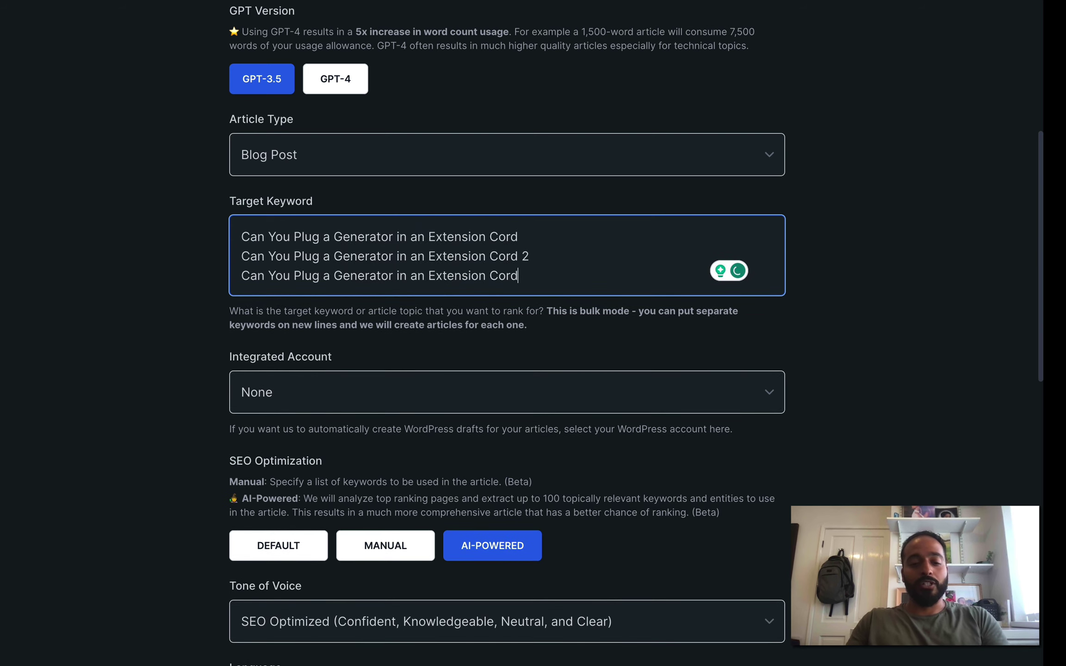
type("3")
Clear all three keyword lines from the Target Keyword field
left_click_drag(554, 277, 242, 239)
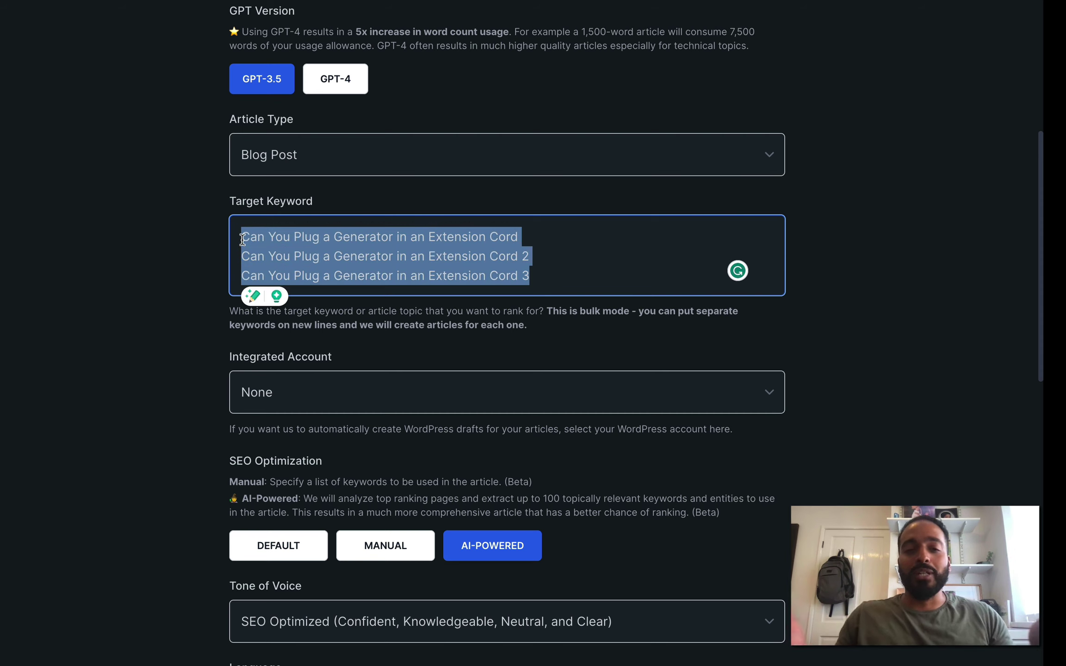
key("BackSpace")
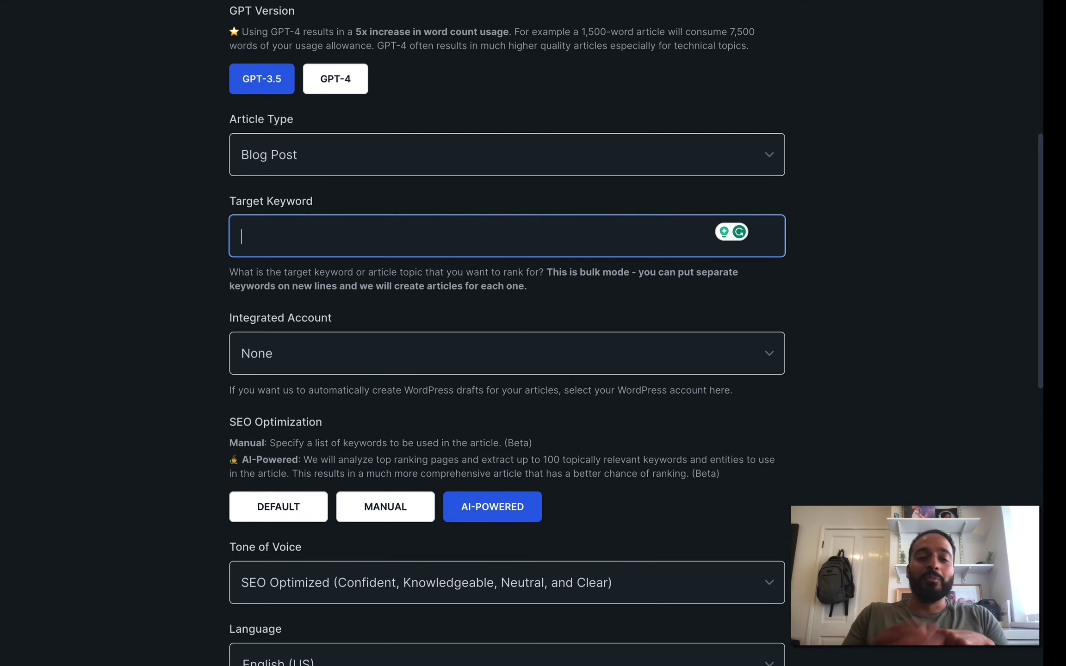